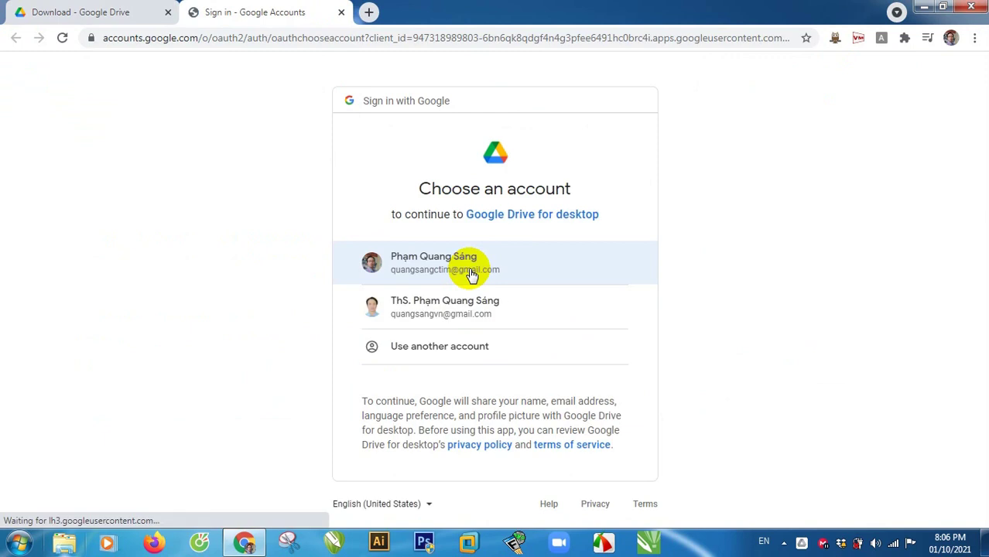
- Sign in to Google Drive for desktop with the first listed Google account and close the authentication page
left_click(466, 276)
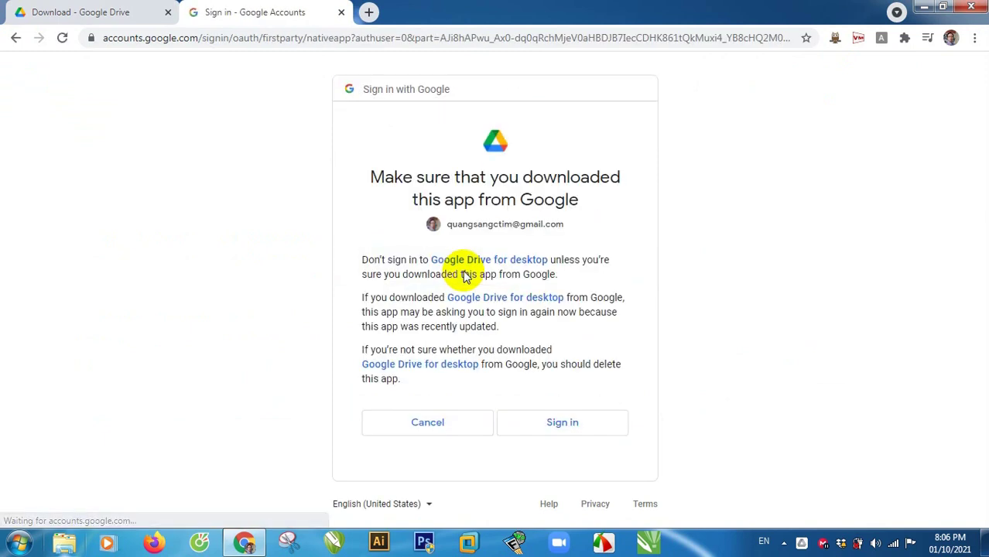
left_click(552, 424)
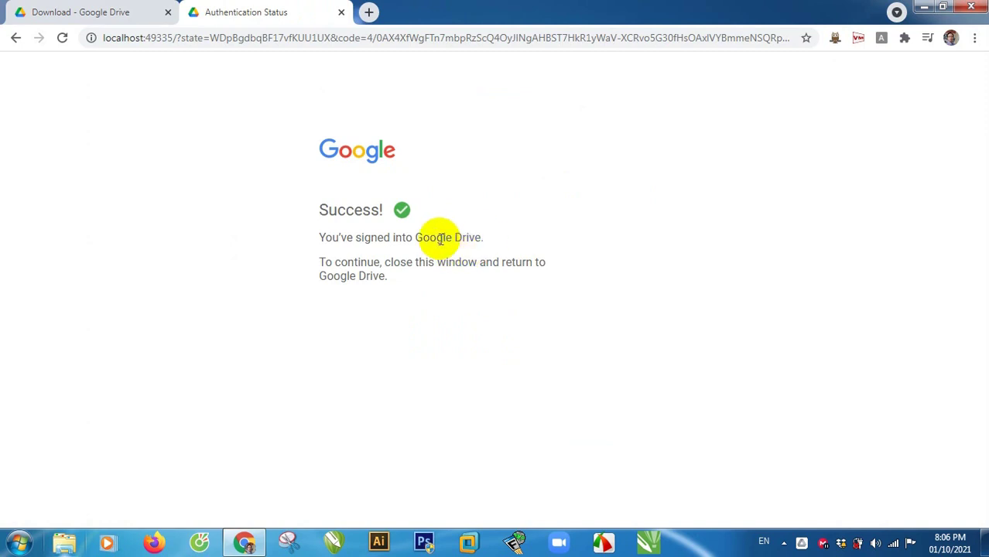
left_click(341, 13)
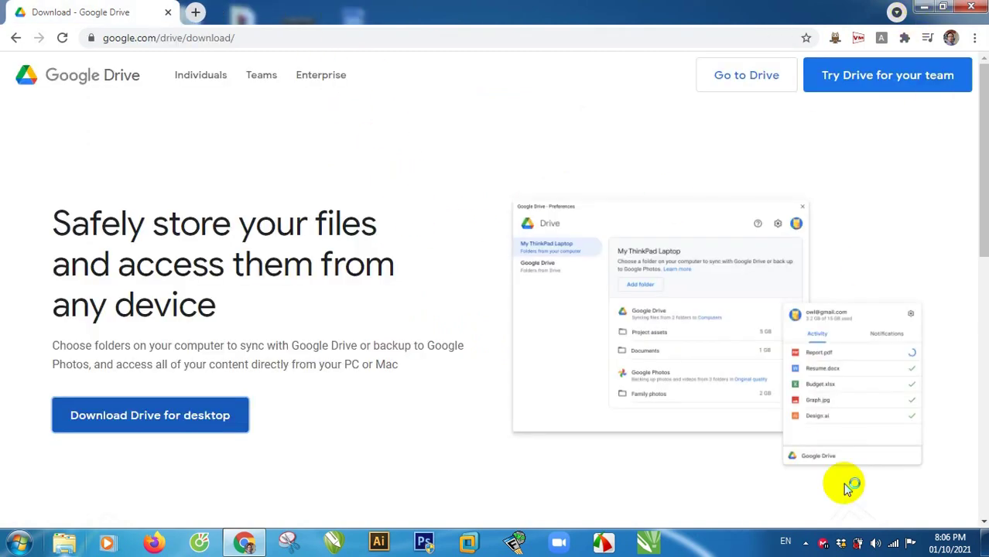
- Open Drive for desktop's account move window and sign in the first account found from Backup and Sync
left_click(805, 542)
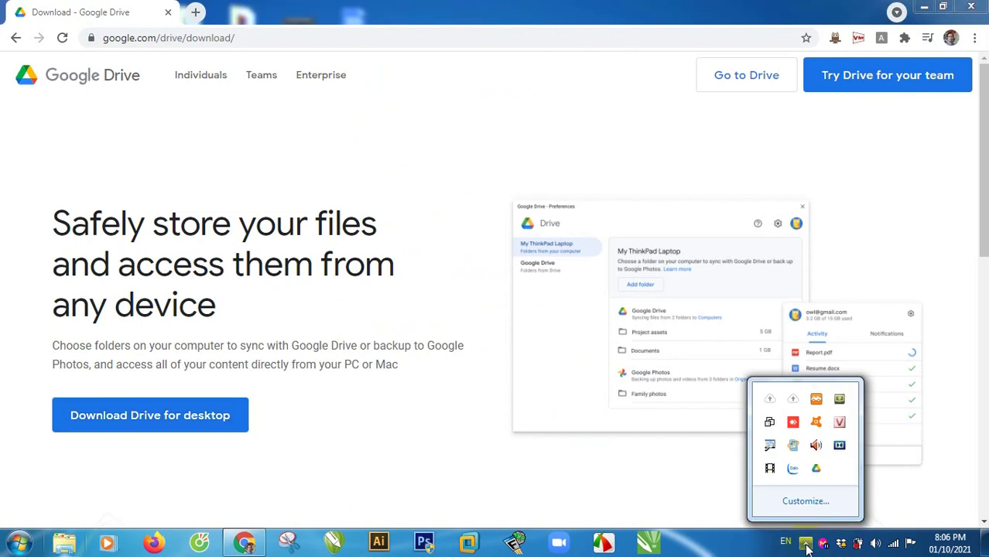
left_click(817, 469)
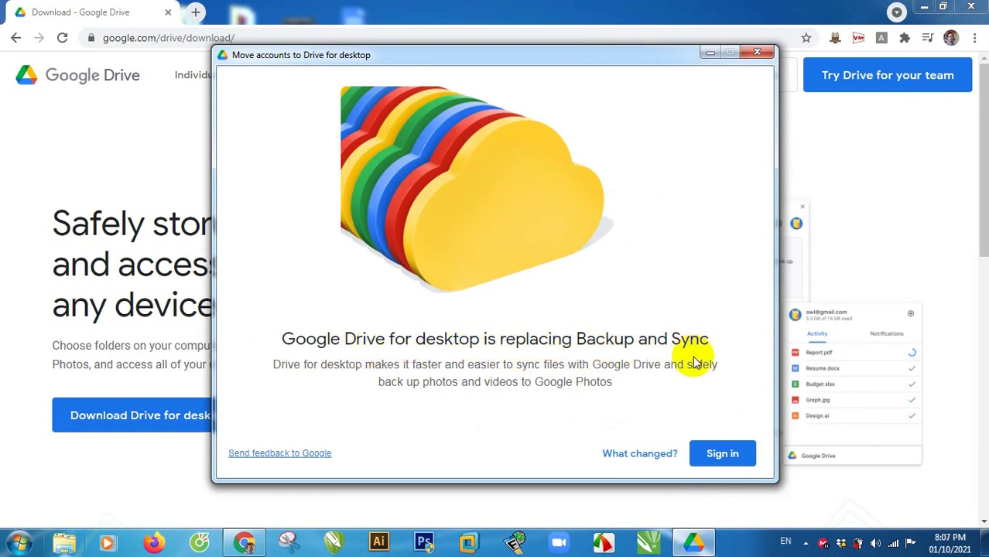
left_click(722, 458)
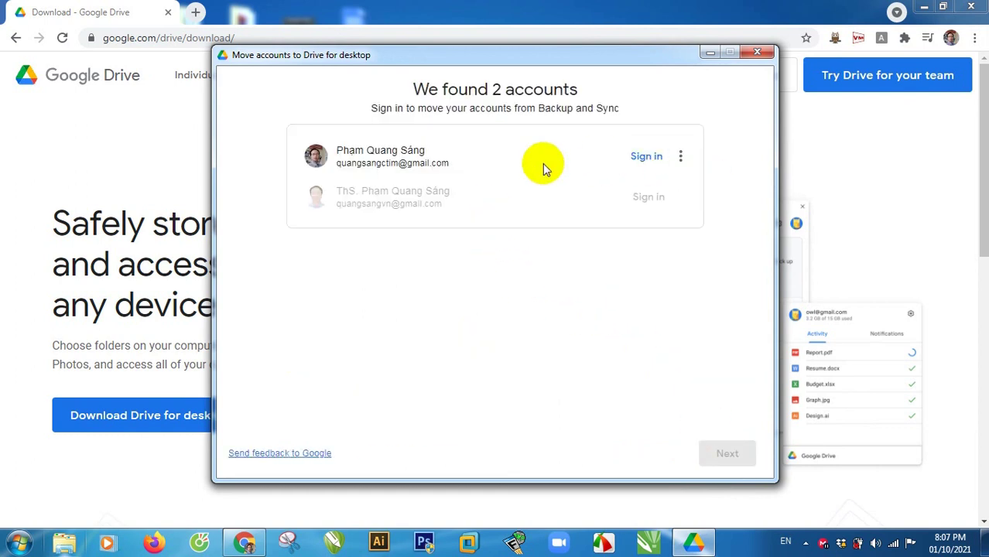
left_click(643, 157)
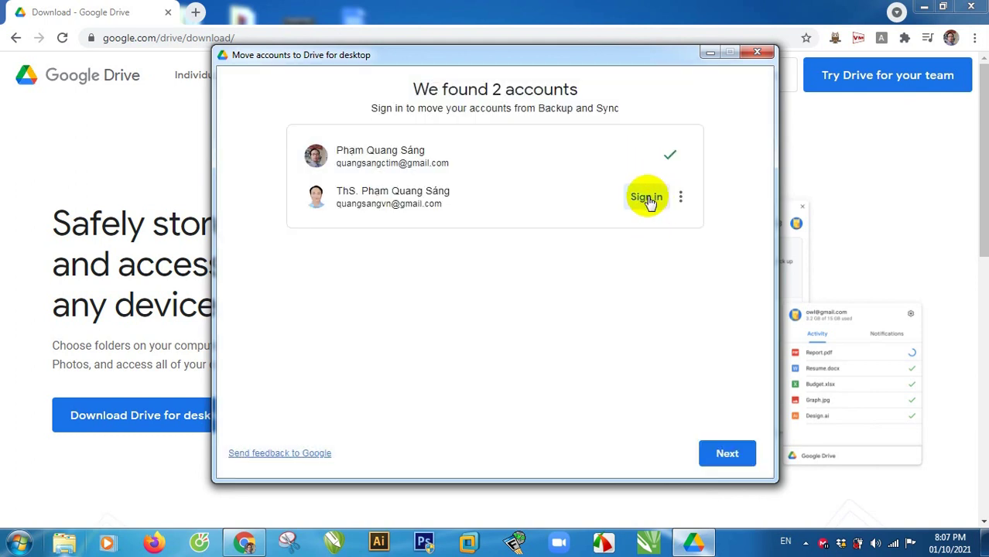
- Sign in the second Backup and Sync account, authorize Google Drive for desktop for it, and return to the account move window
left_click(647, 198)
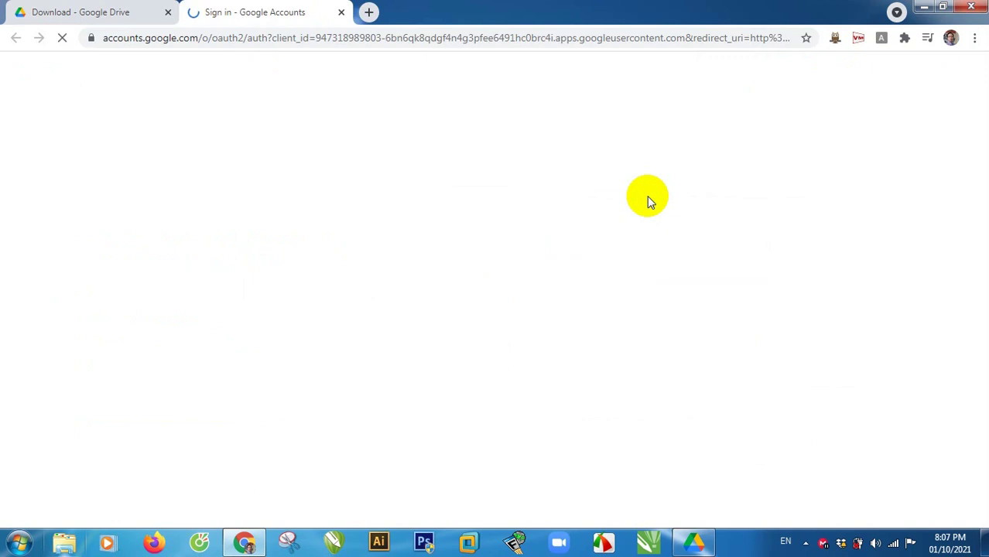
left_click(475, 316)
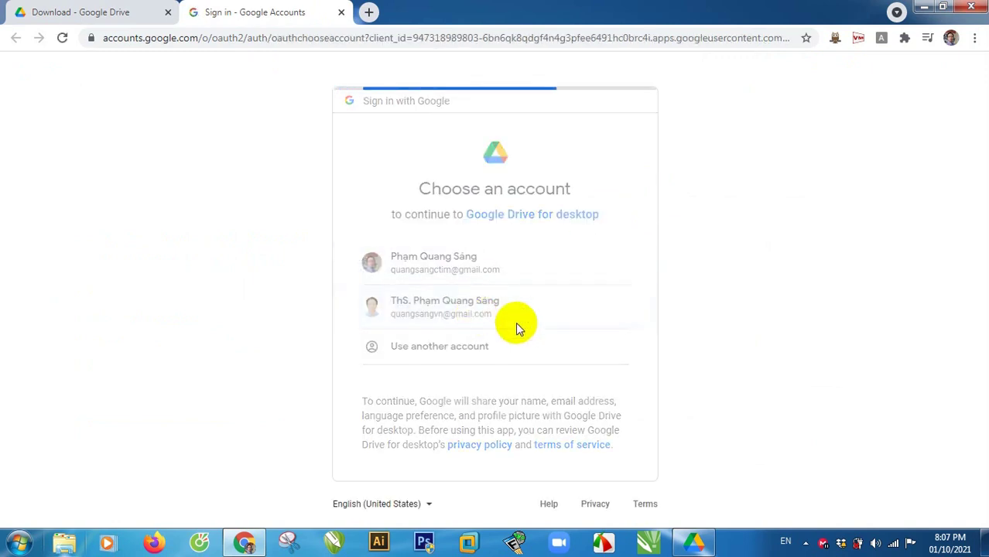
left_click(805, 543)
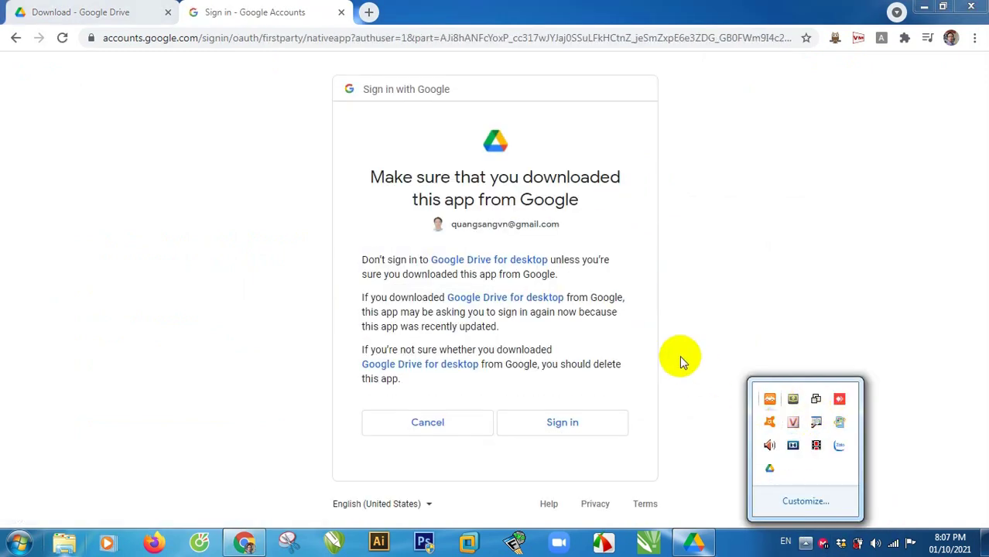
left_click(564, 424)
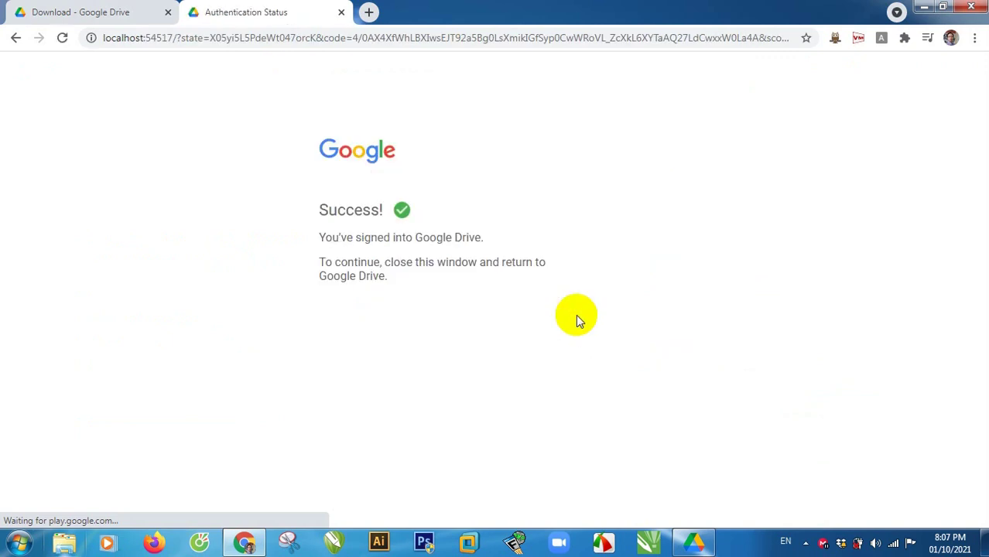
left_click(341, 14)
left_click(694, 542)
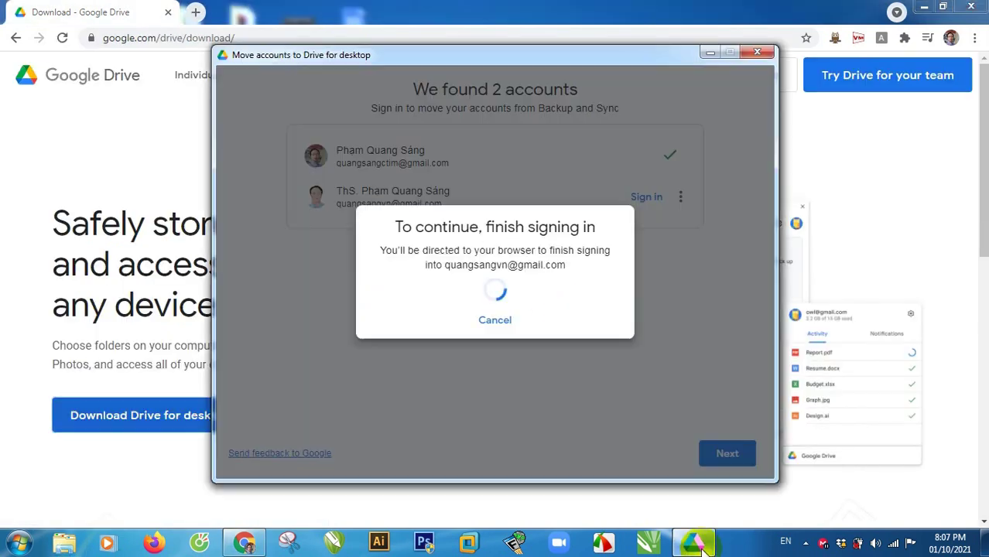
left_click(606, 327)
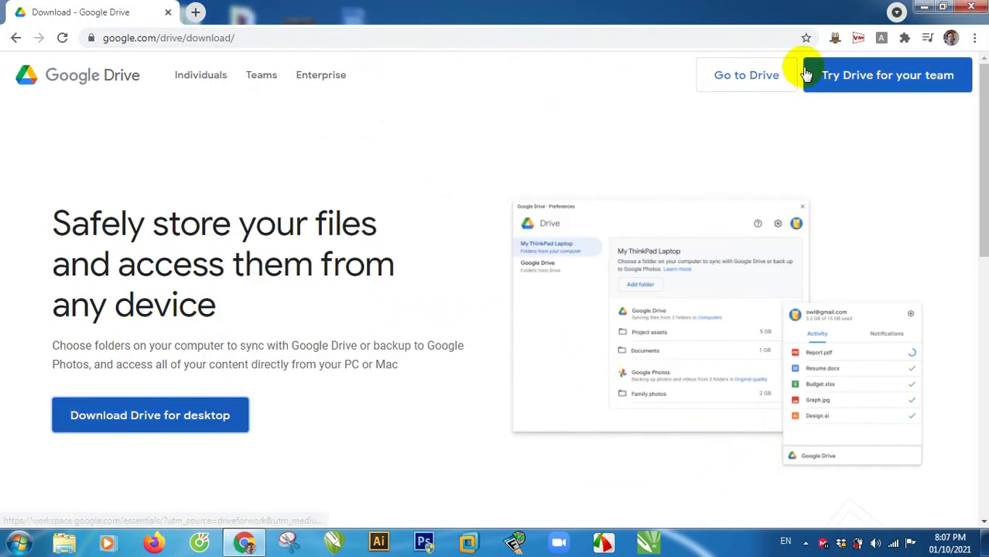
- Reopen the Drive for desktop account move and check the first account's Backup and Sync folders
left_click(806, 544)
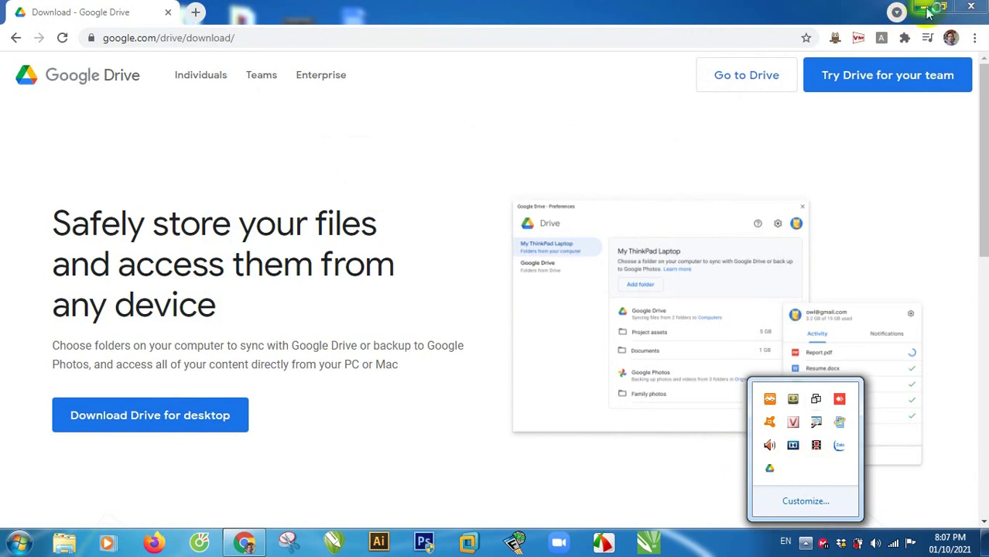
left_click(770, 470)
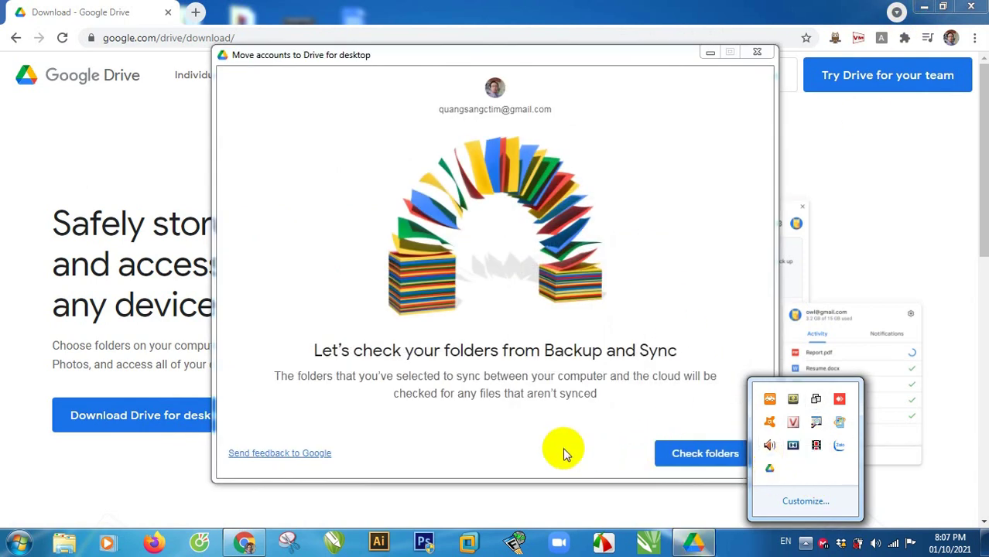
left_click(703, 455)
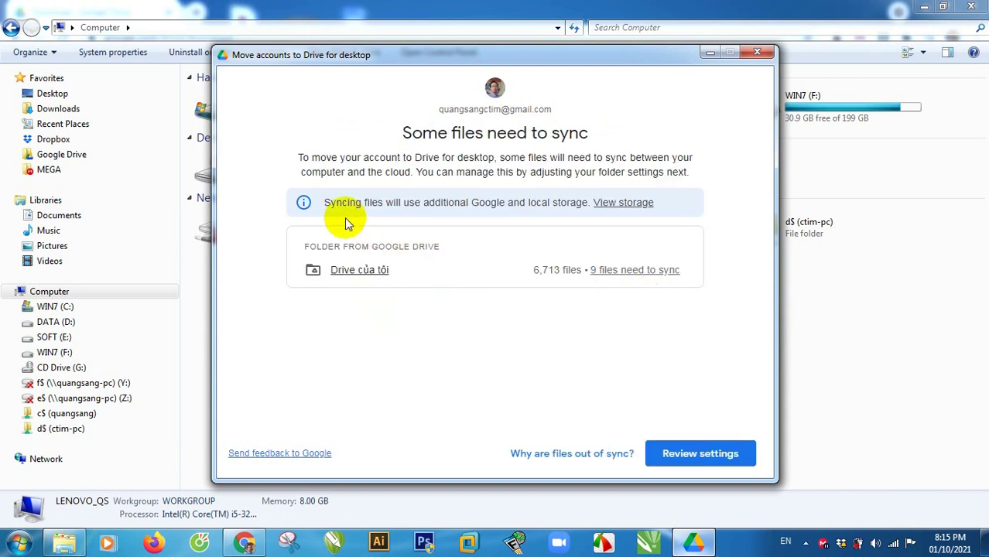
- Review the first account's settings, accept mirroring My Drive files in E:\Google Drive, and save them
left_click(698, 460)
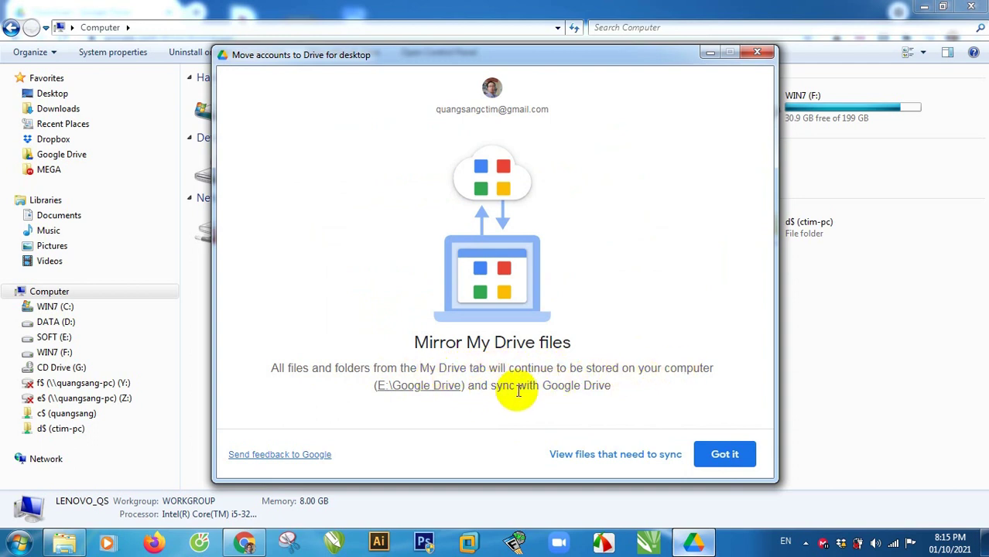
left_click(727, 455)
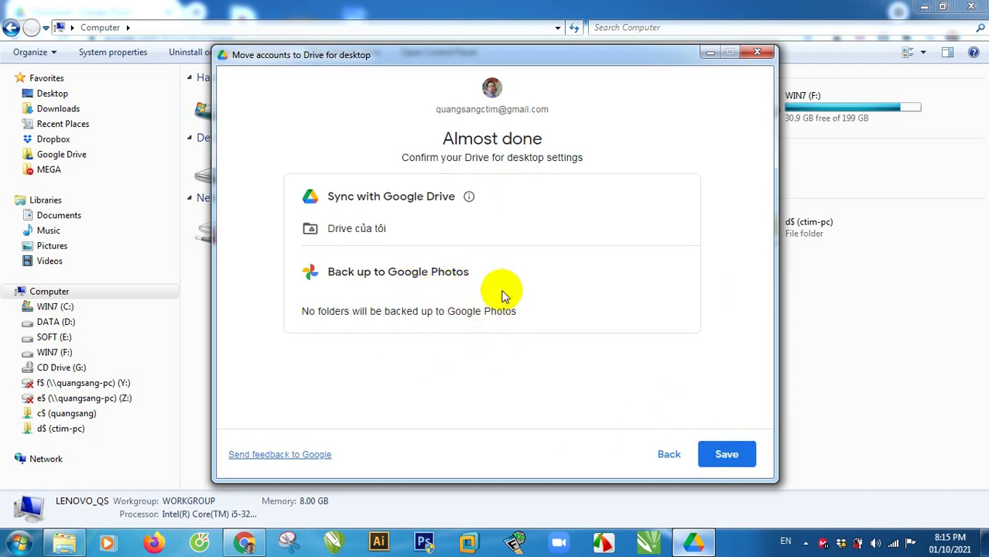
left_click(727, 456)
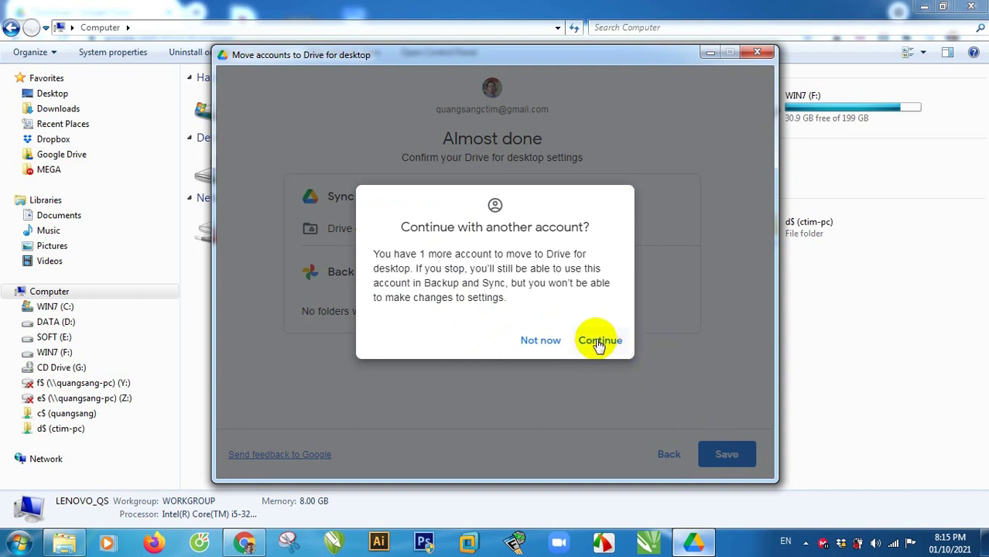
- Continue with the second account, check its folders, and save its settings with My Drive mirrored in E:\Google Drive 2
left_click(600, 341)
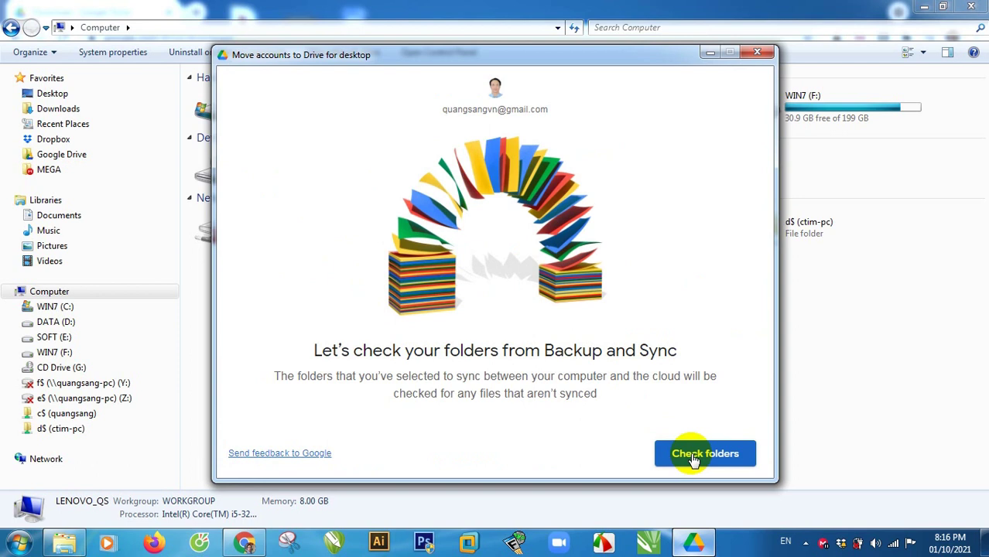
left_click(692, 458)
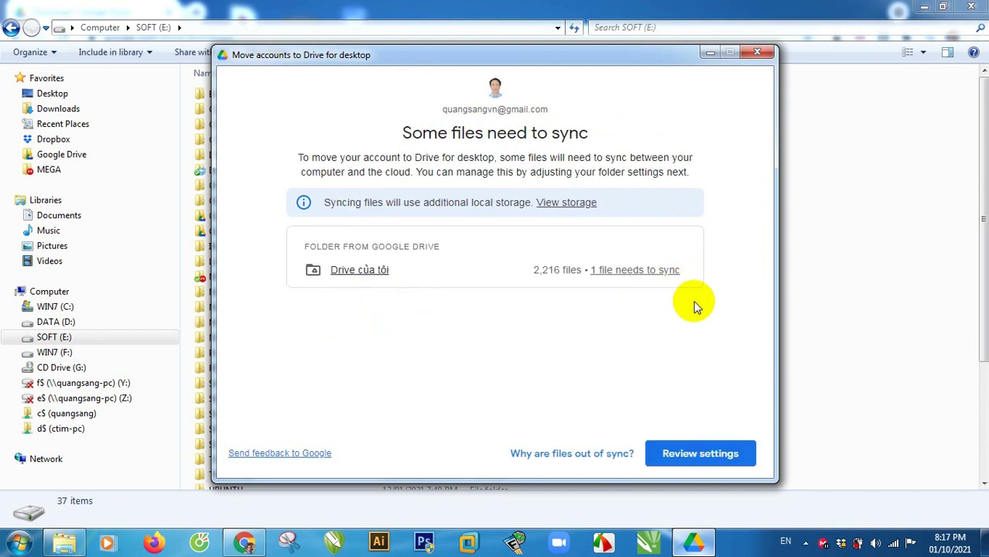
left_click(684, 454)
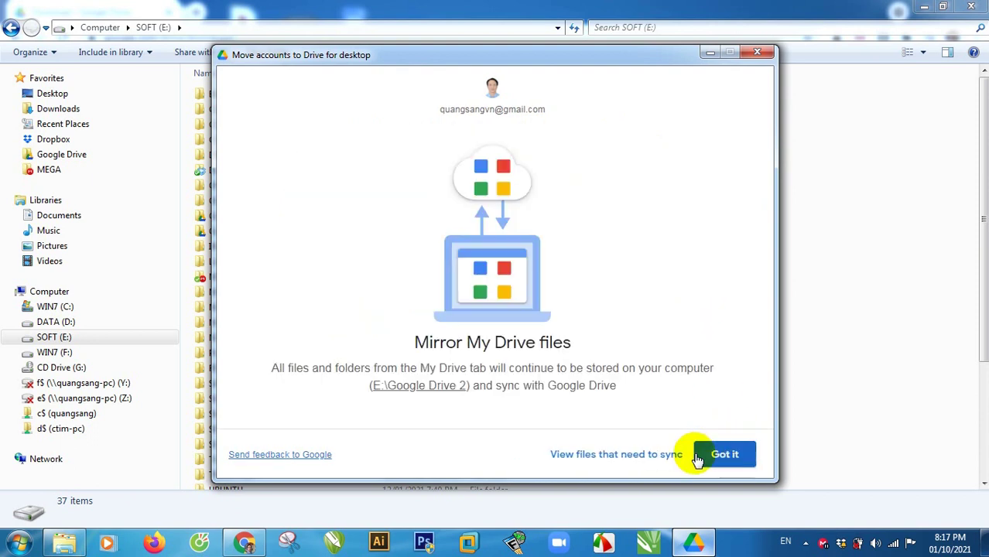
left_click(716, 456)
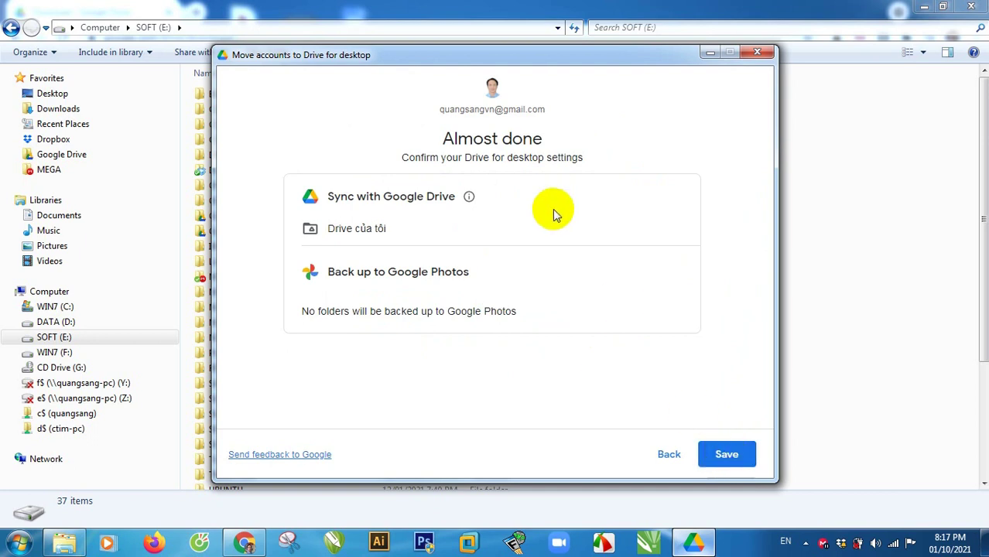
left_click(736, 455)
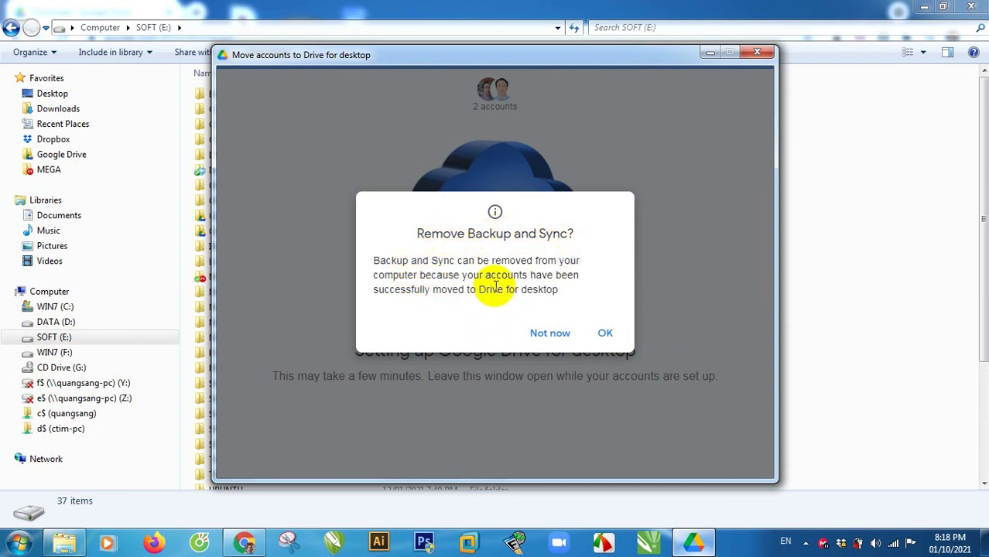
- Agree to remove Backup and Sync from the computer
left_click(603, 333)
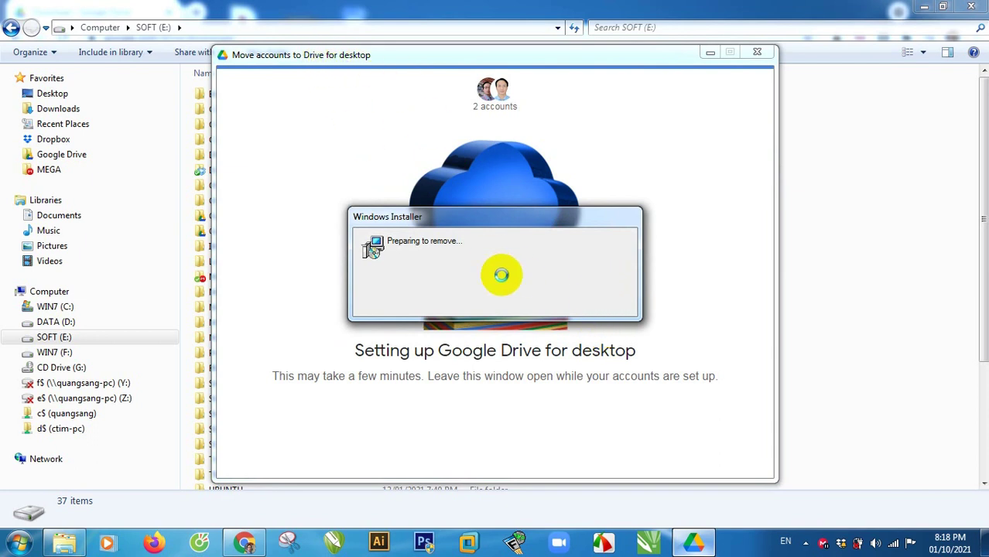
- Find the Backup and Sync from Google folder among the installed programs and examine its shortcuts
left_click(19, 543)
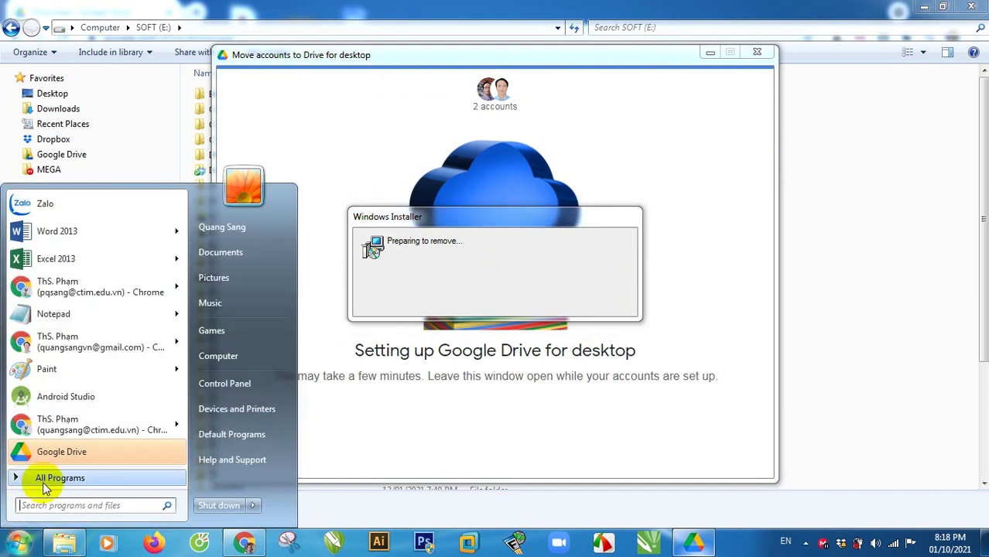
left_click(61, 478)
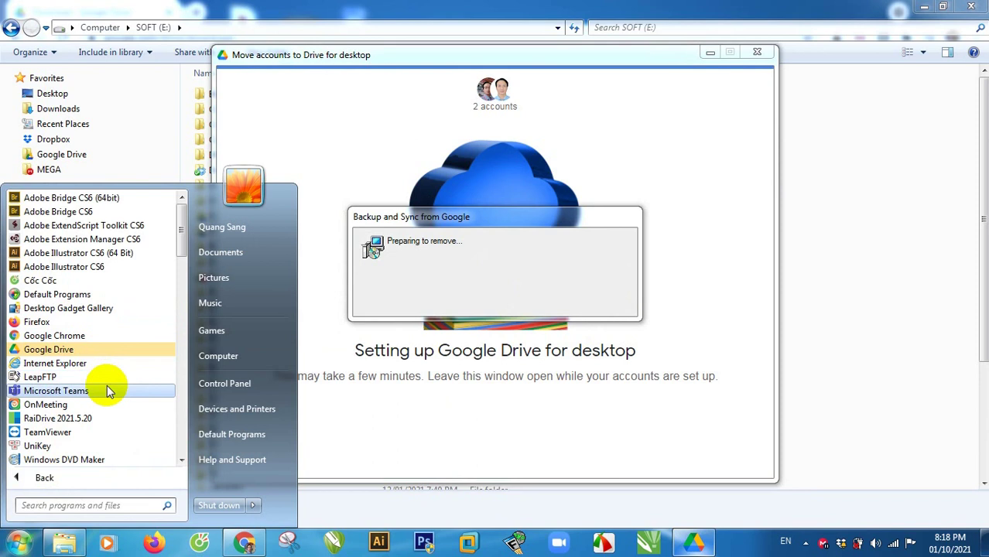
scroll(95, 375, "down", 6)
key("super")
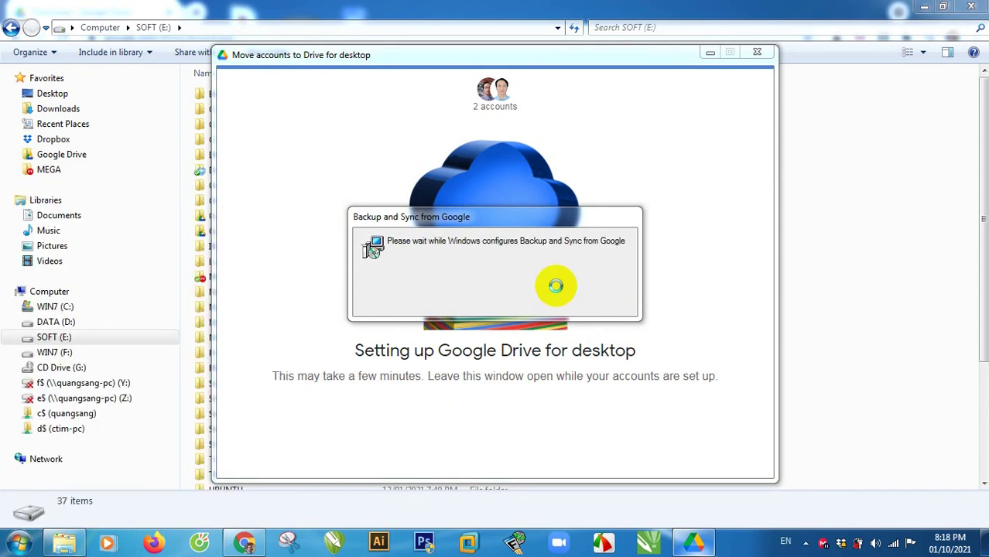
left_click(20, 544)
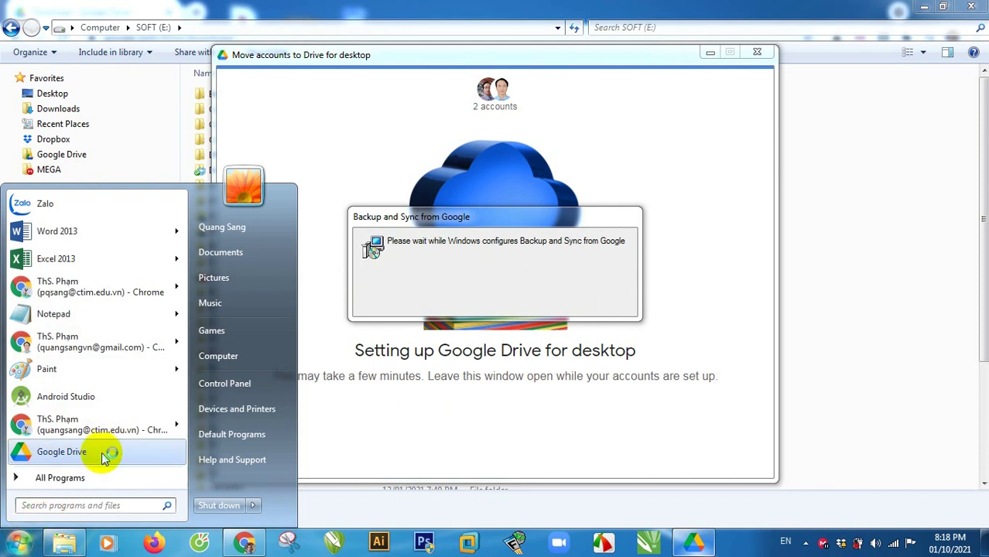
left_click(69, 477)
scroll(87, 372, "down", 3)
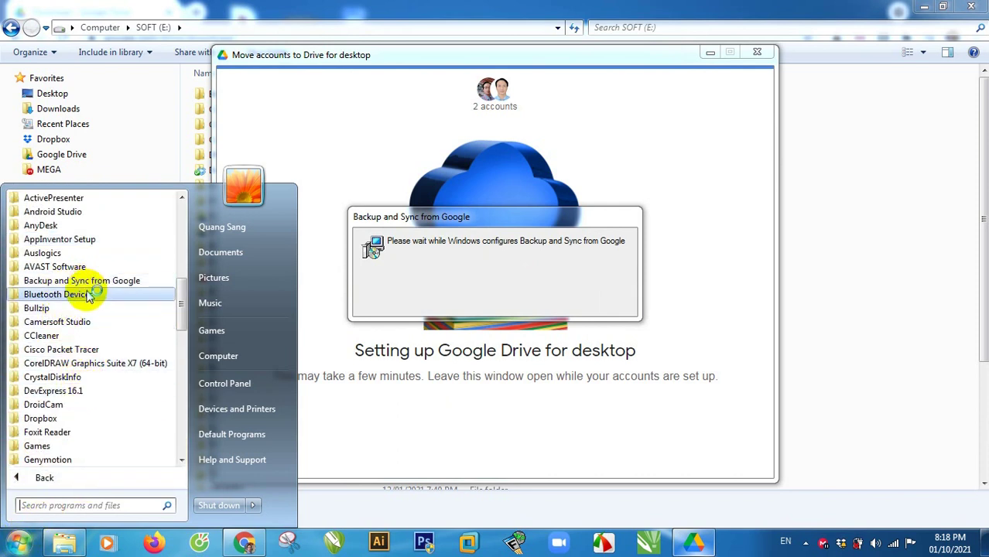
left_click(108, 282)
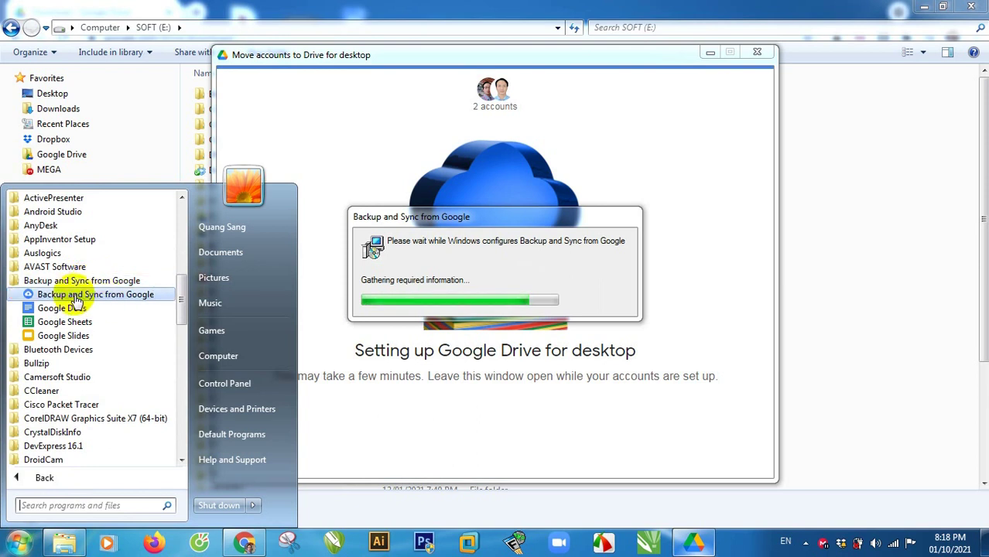
scroll(114, 305, "up", 2)
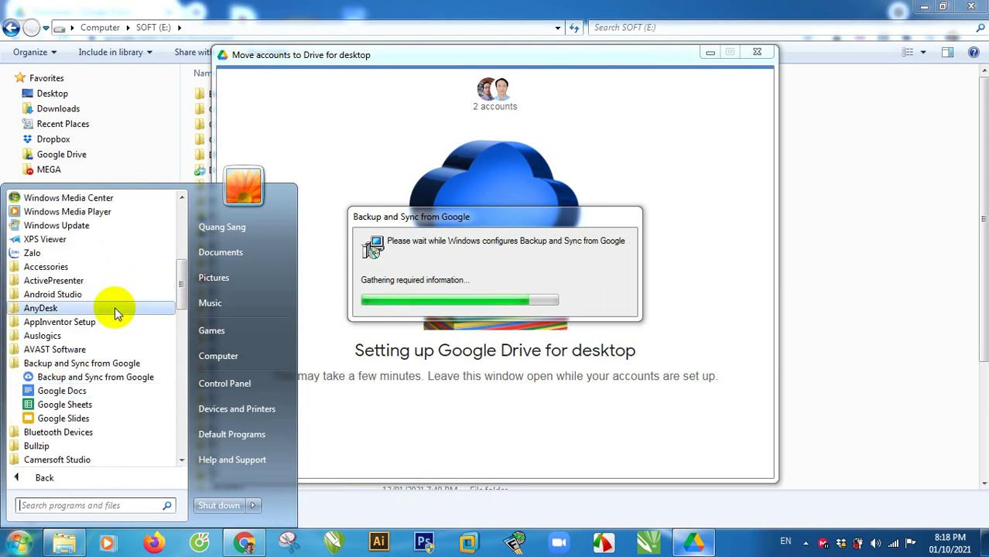
left_click(98, 368)
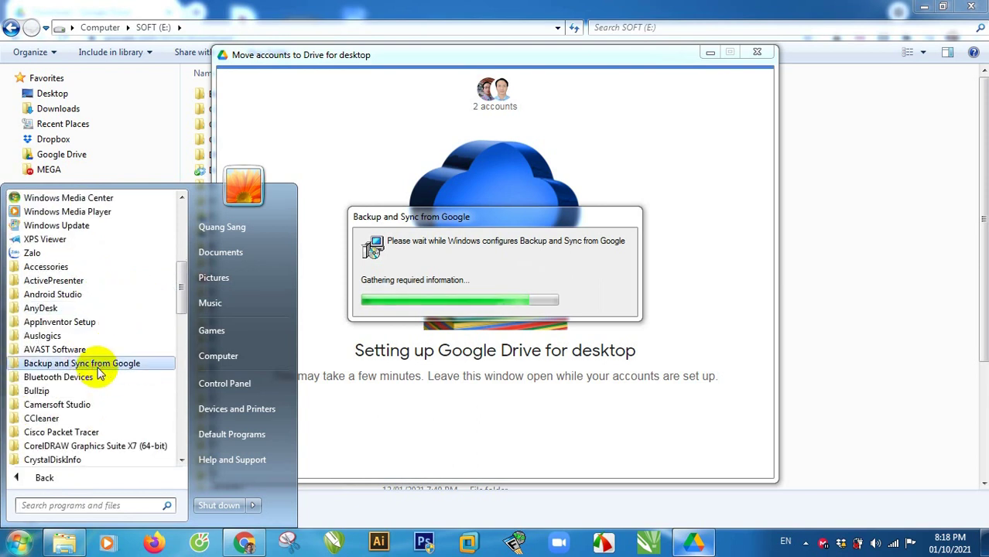
left_click(98, 369)
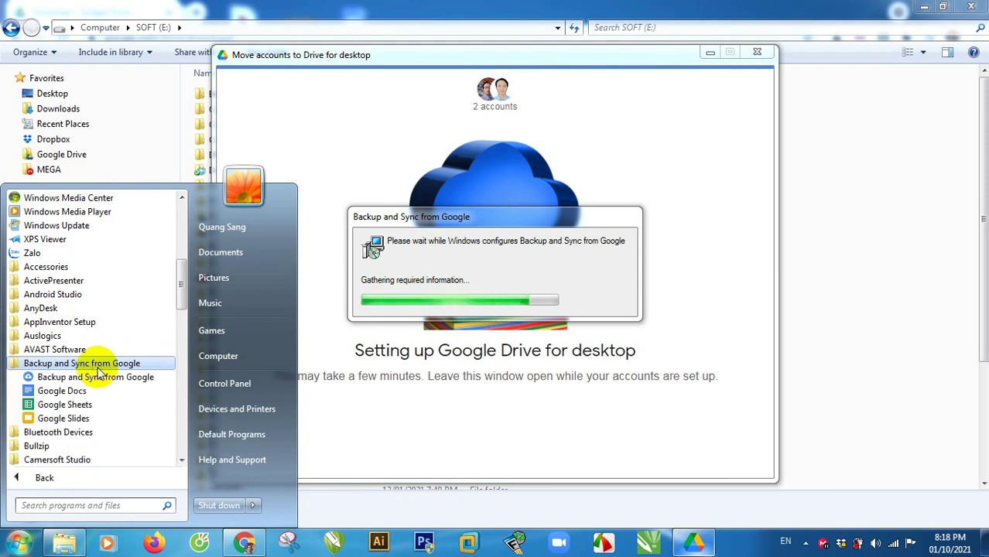
left_click(98, 373)
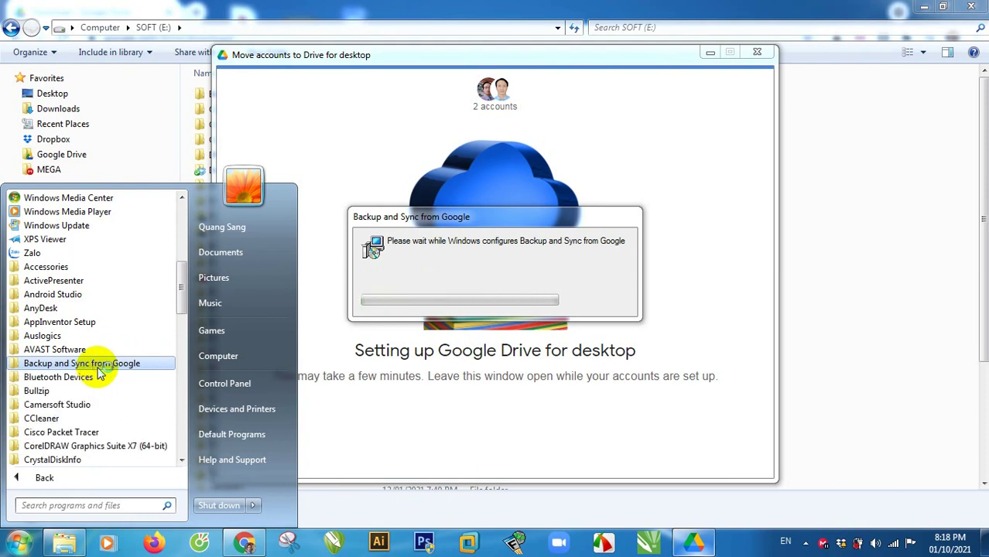
- Open Google Drive for desktop from the completed account setup
left_click(19, 542)
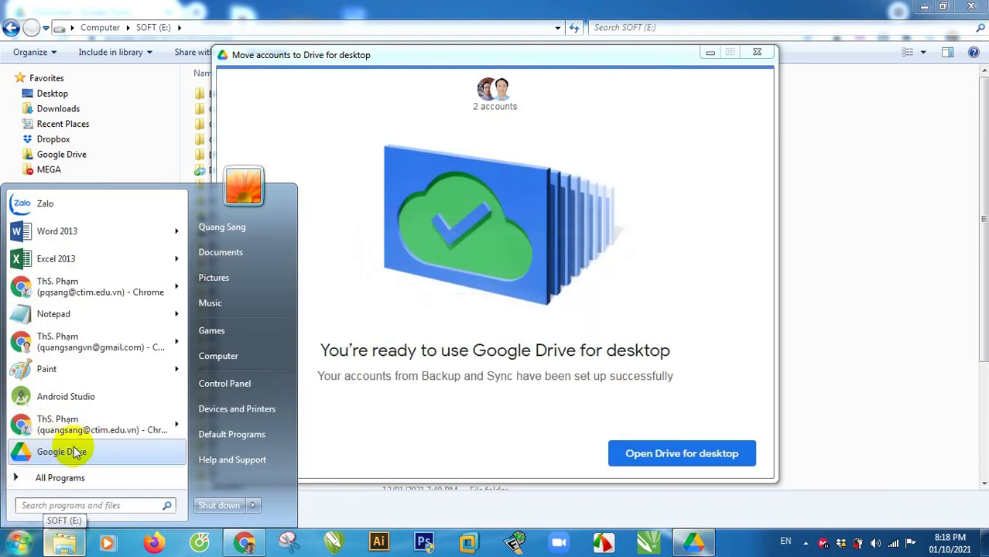
left_click(681, 453)
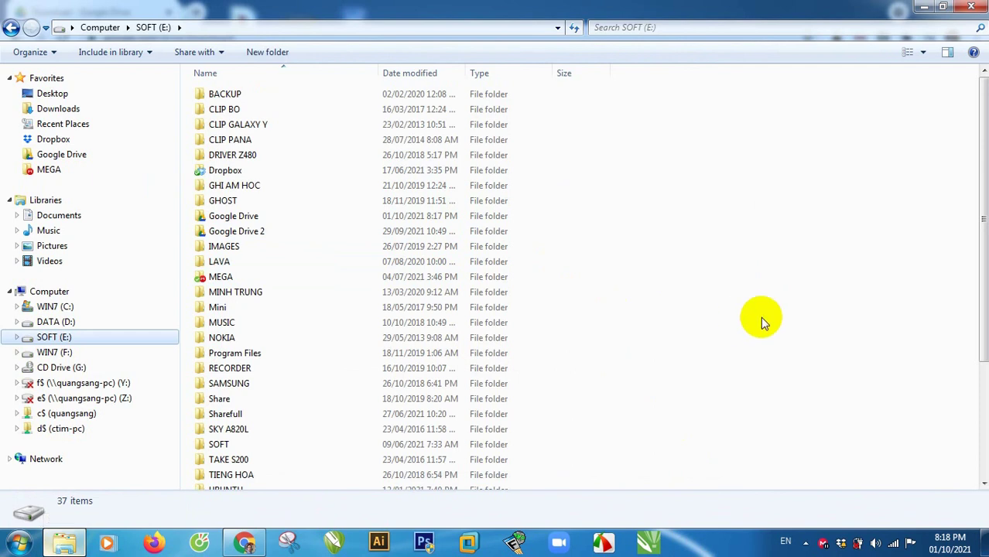
- Refresh the SOFT (E:) listing and inspect the Google Drive and Google Drive 2 folders
right_click(693, 192)
left_click(735, 248)
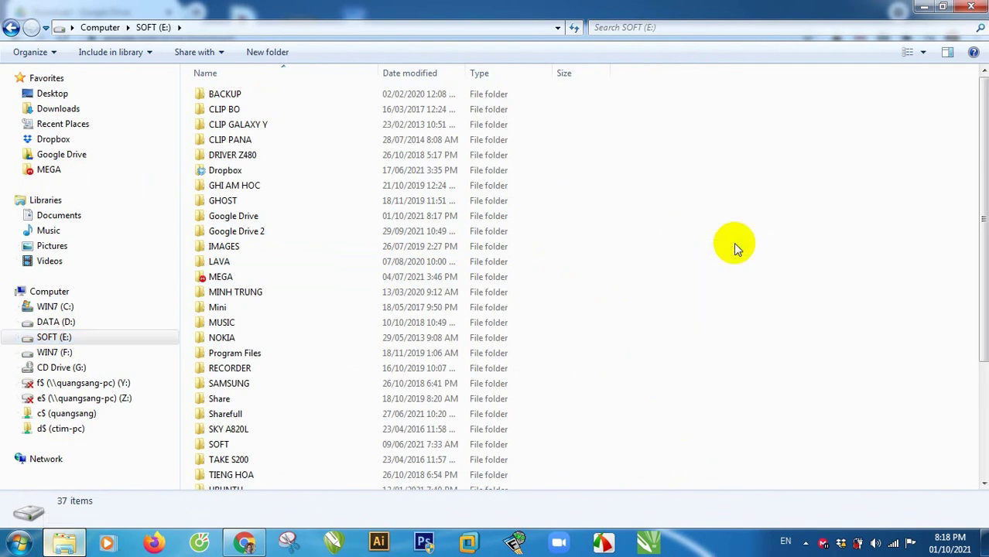
right_click(669, 192)
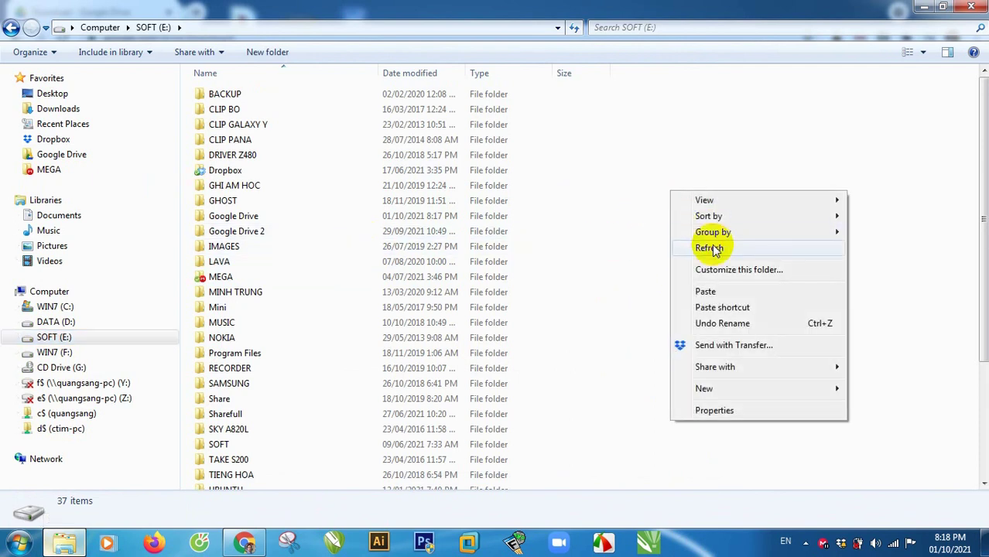
left_click(711, 249)
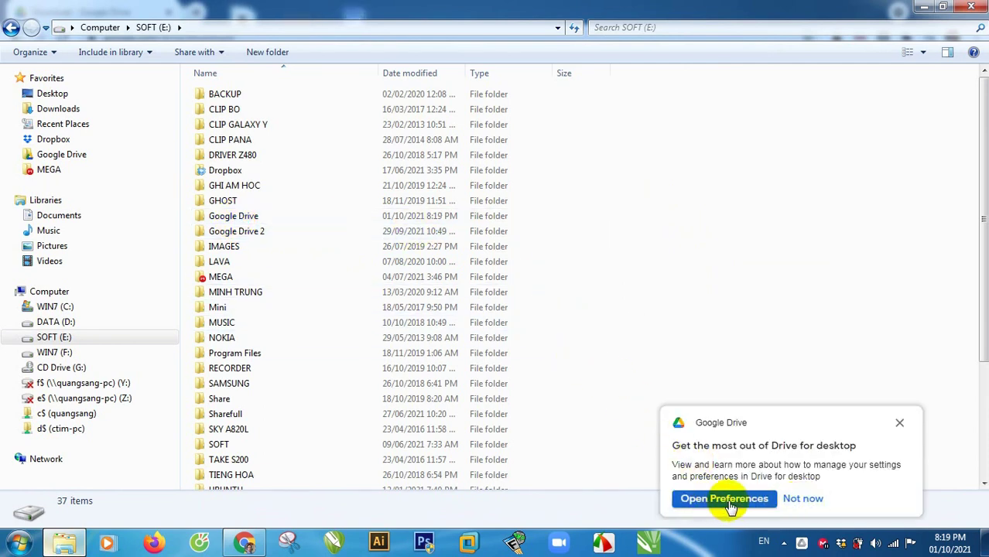
left_click(232, 231)
left_click(232, 216)
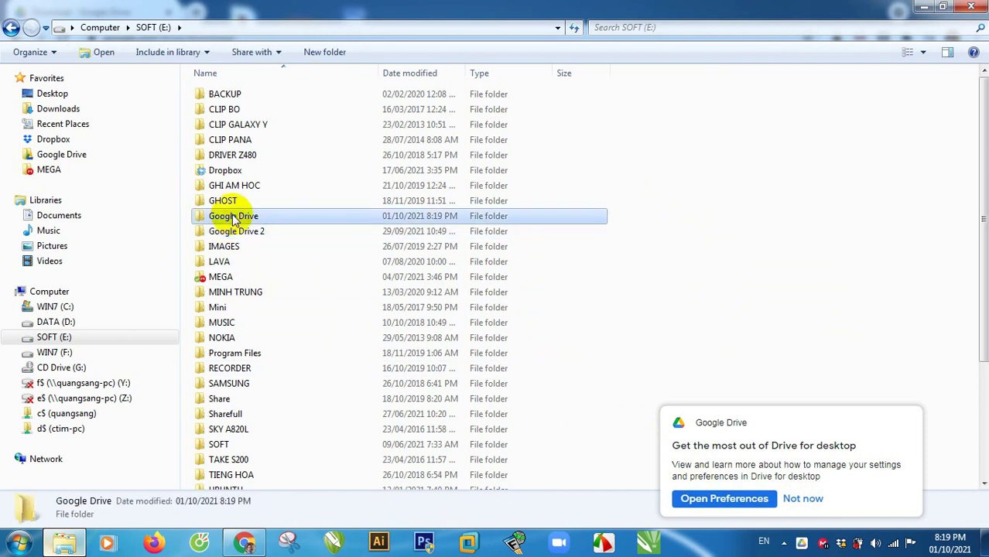
left_click(231, 235)
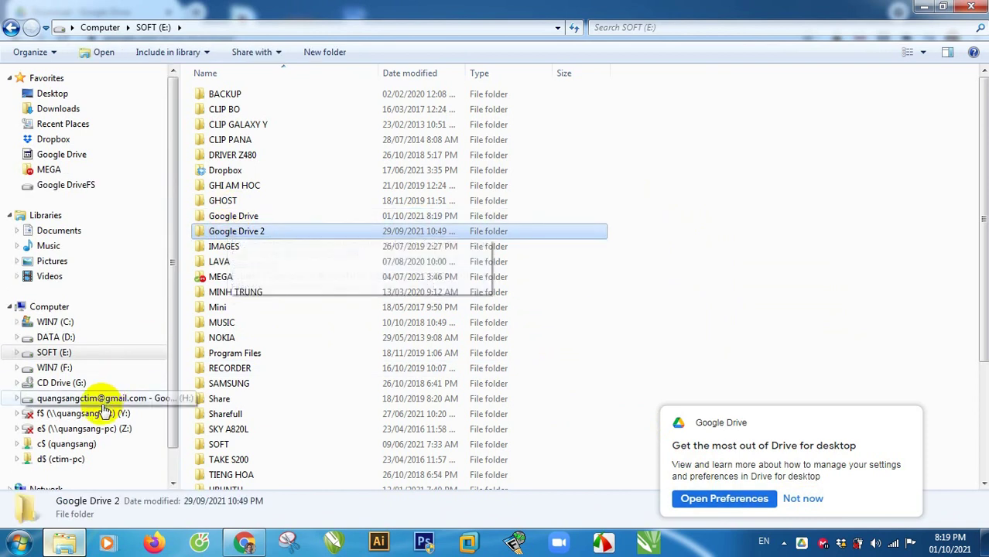
- Examine the new Google Drive volumes H: and I: under Computer and compare their details
left_click(46, 306)
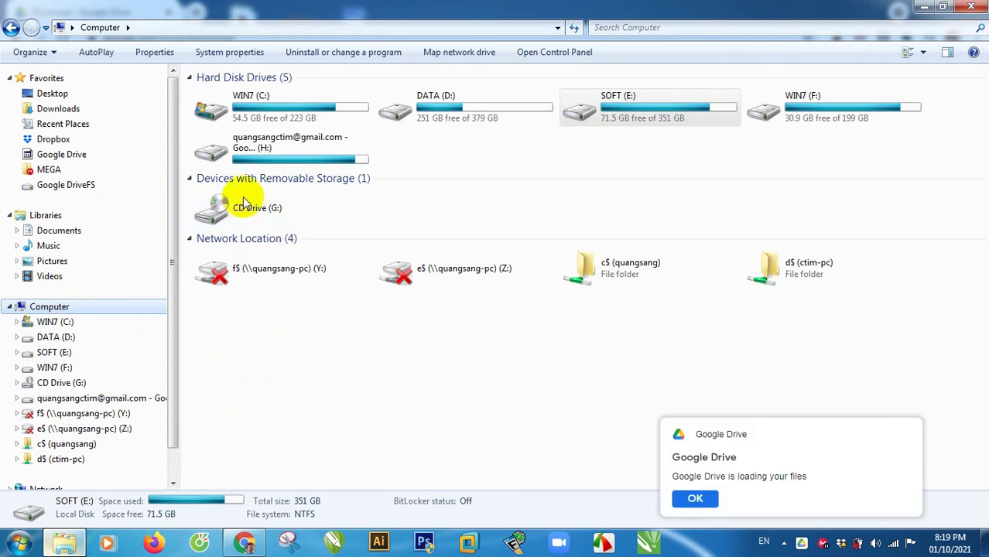
double_click(228, 169)
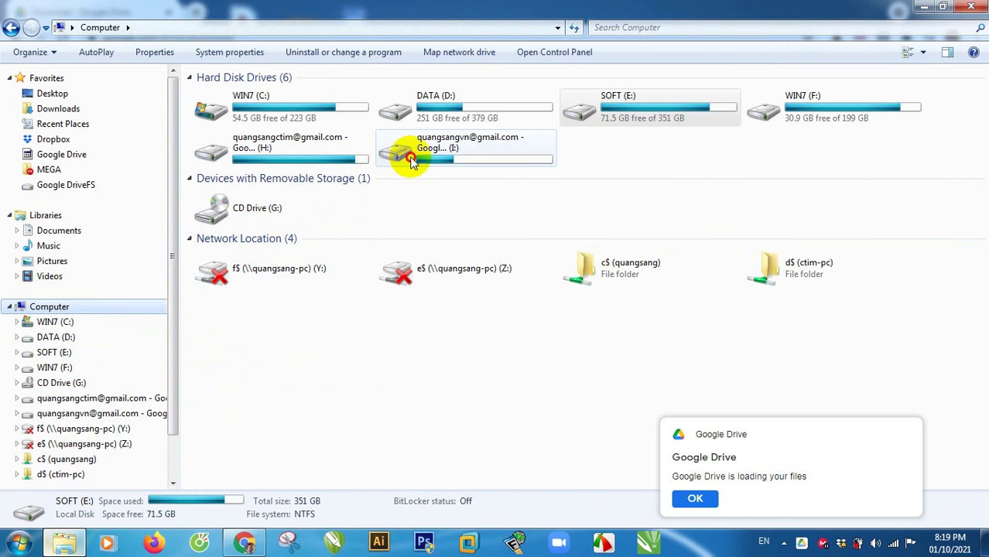
left_click(258, 164)
left_click(452, 164)
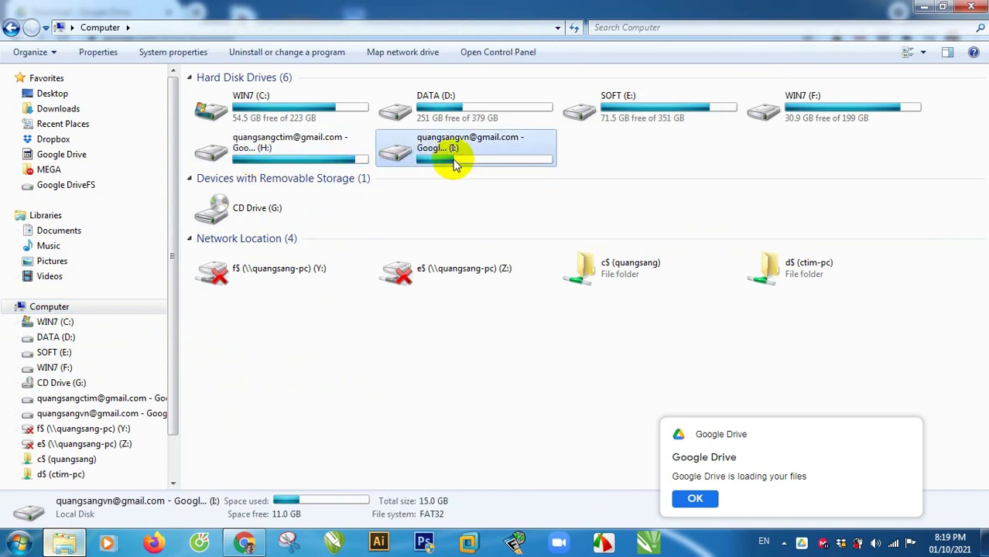
right_click(435, 377)
left_click(473, 270)
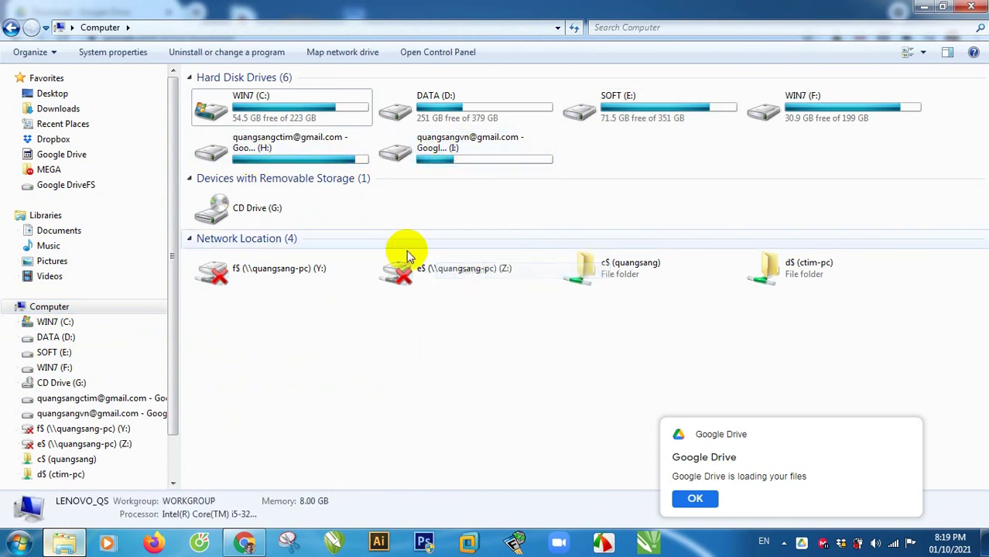
left_click(257, 157)
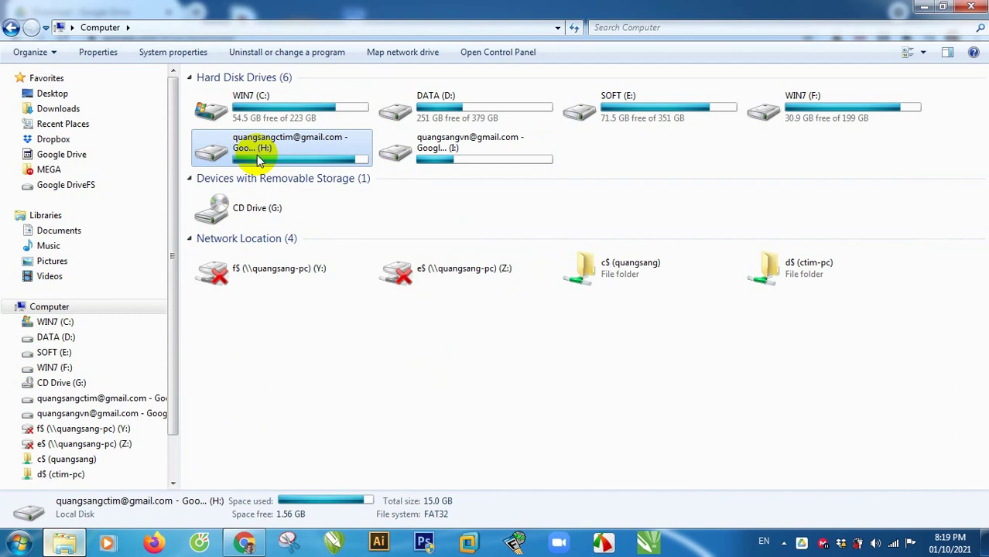
left_click(453, 159)
left_click(258, 165)
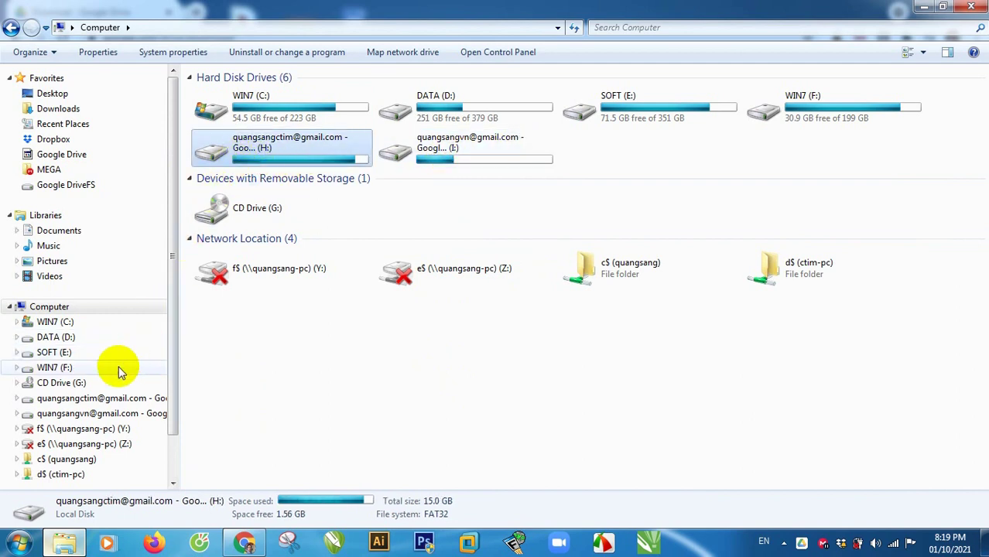
- Check the contents of the Google Drive 2 and Google Drive folders on SOFT (E:)
left_click(51, 354)
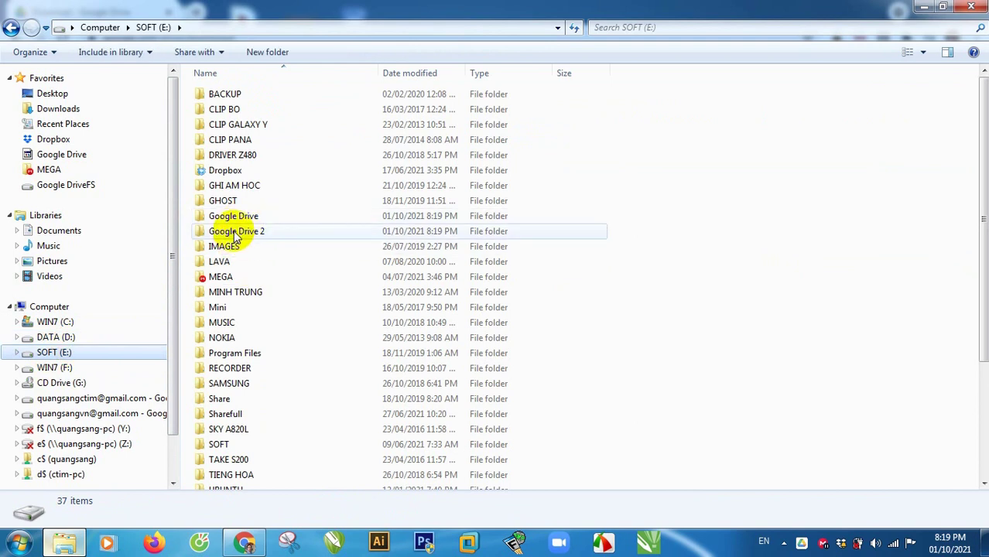
double_click(234, 231)
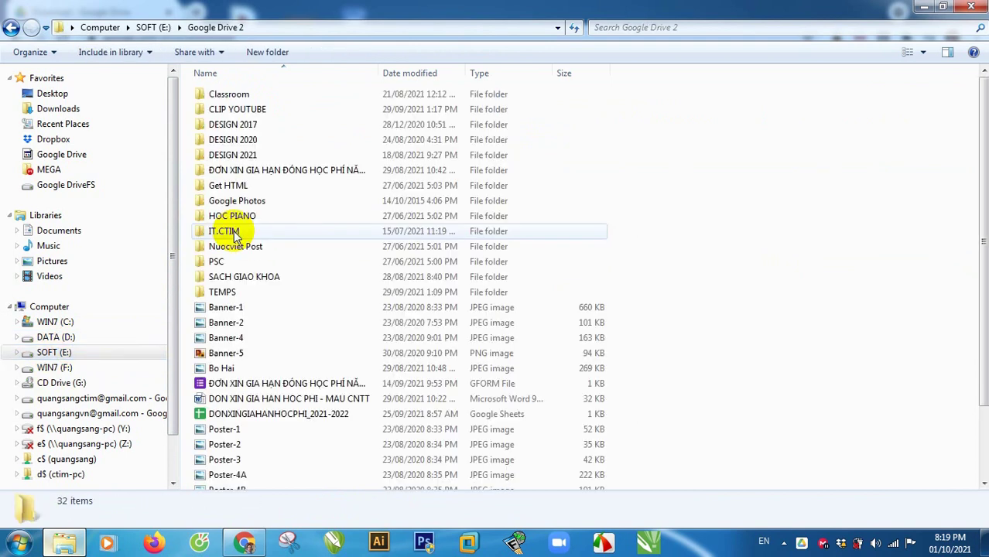
left_click(151, 27)
double_click(224, 219)
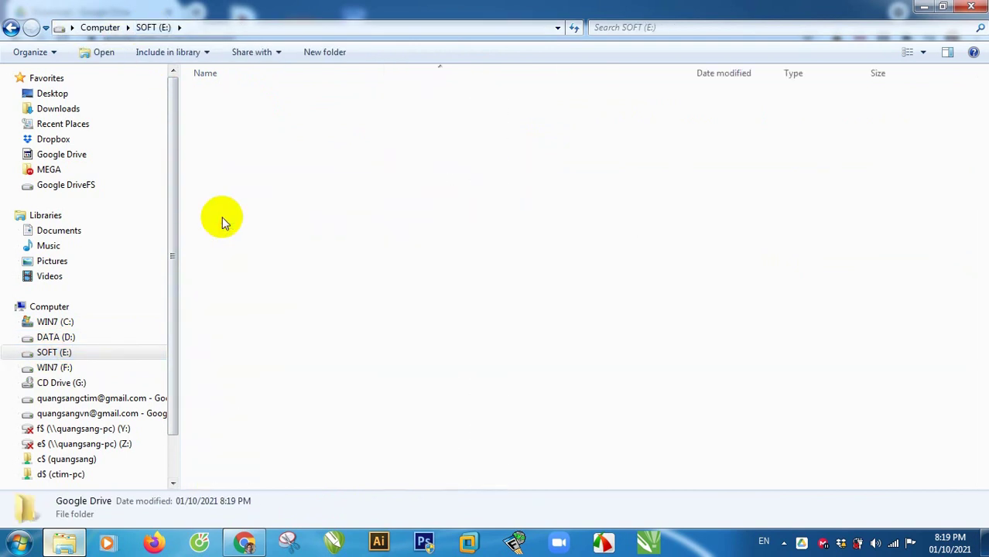
left_click(147, 27)
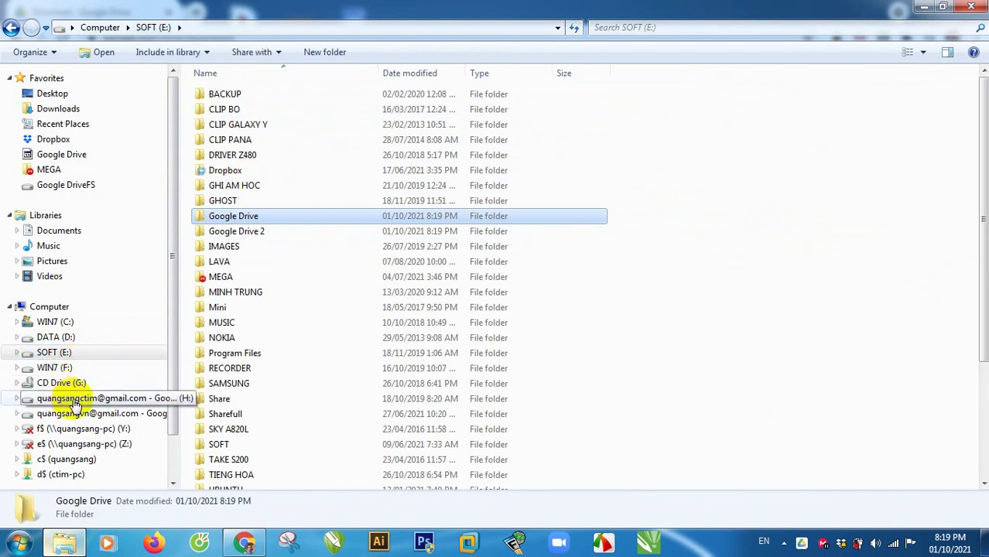
- Follow the My Drive shortcut on drive H: and compare its target with the Google Drive 2 and Google Drive folders on E:
left_click(73, 399)
double_click(220, 95)
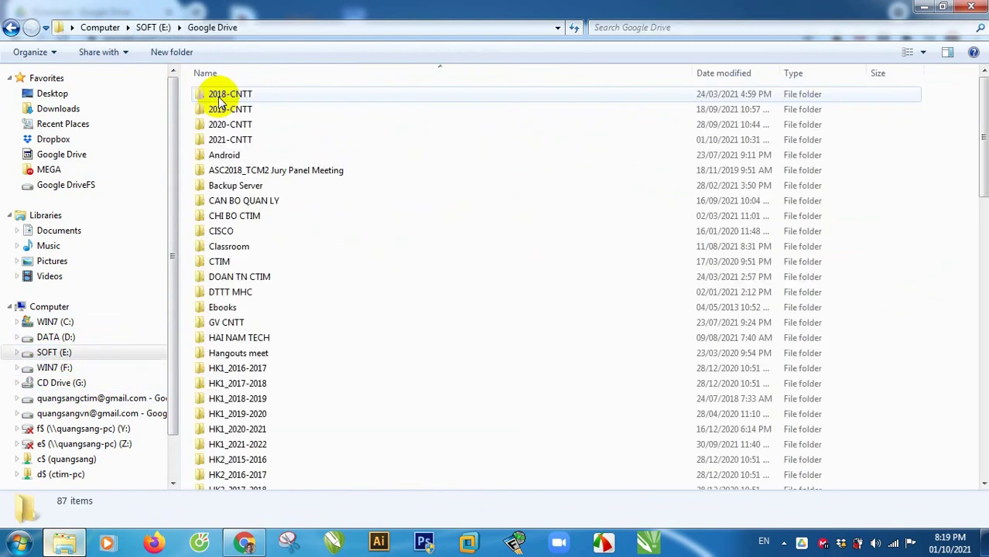
left_click(147, 27)
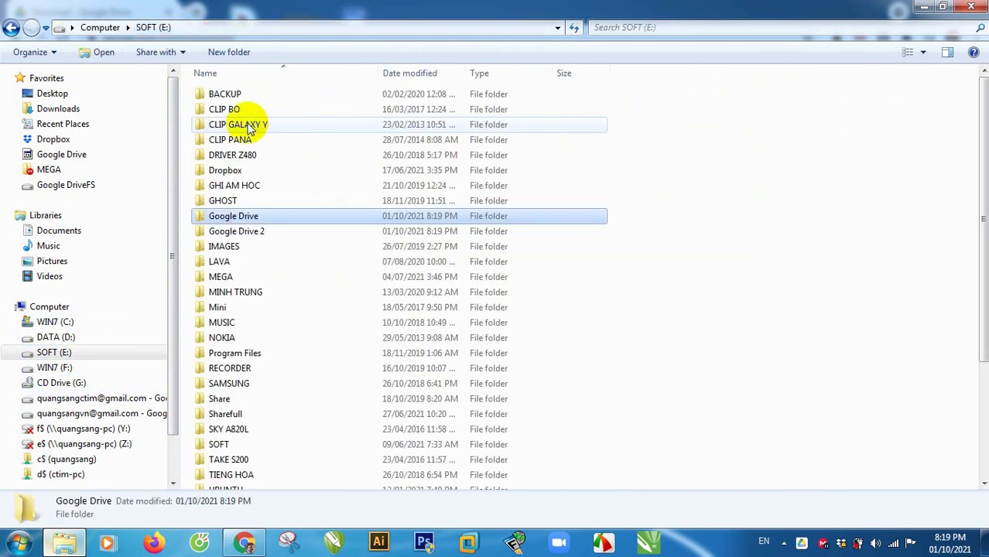
double_click(238, 233)
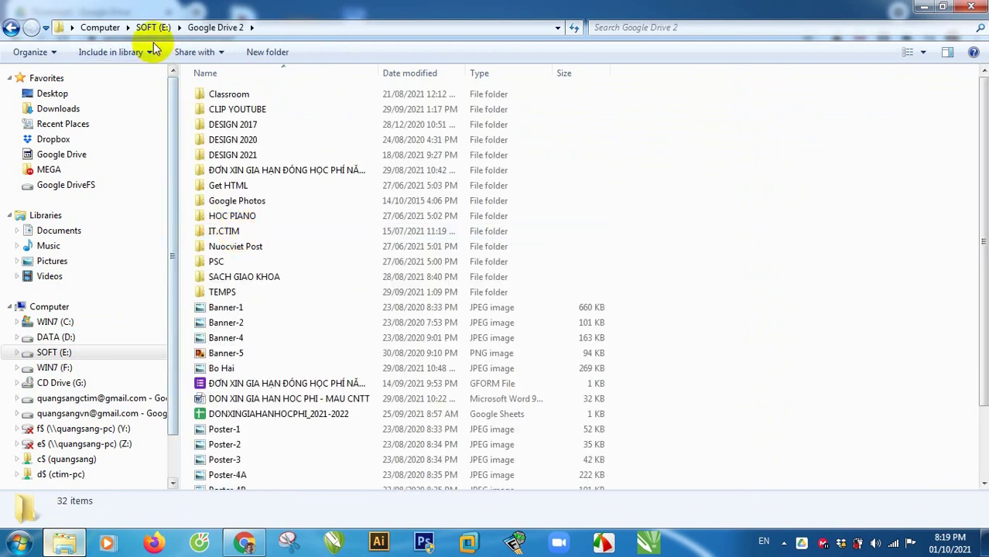
left_click(147, 27)
double_click(254, 219)
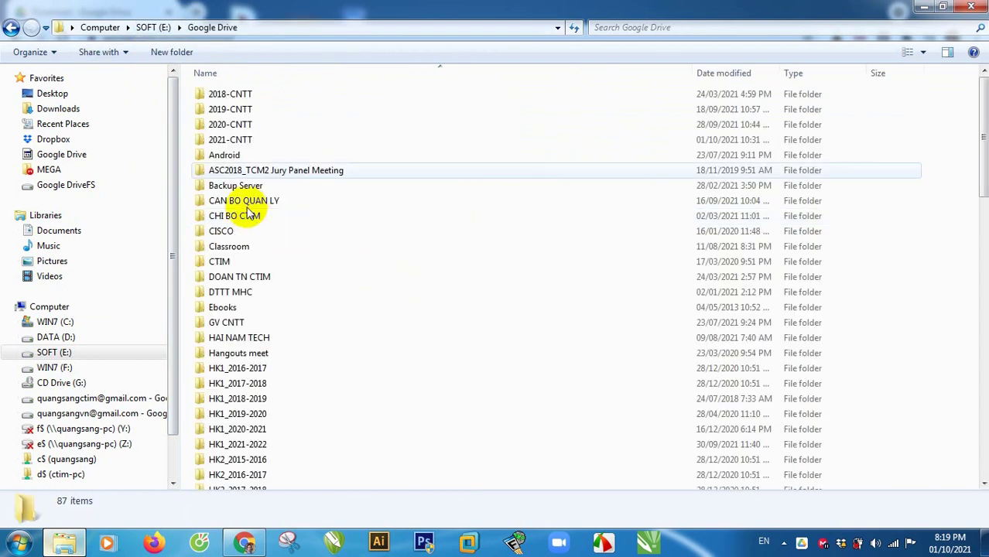
left_click(149, 30)
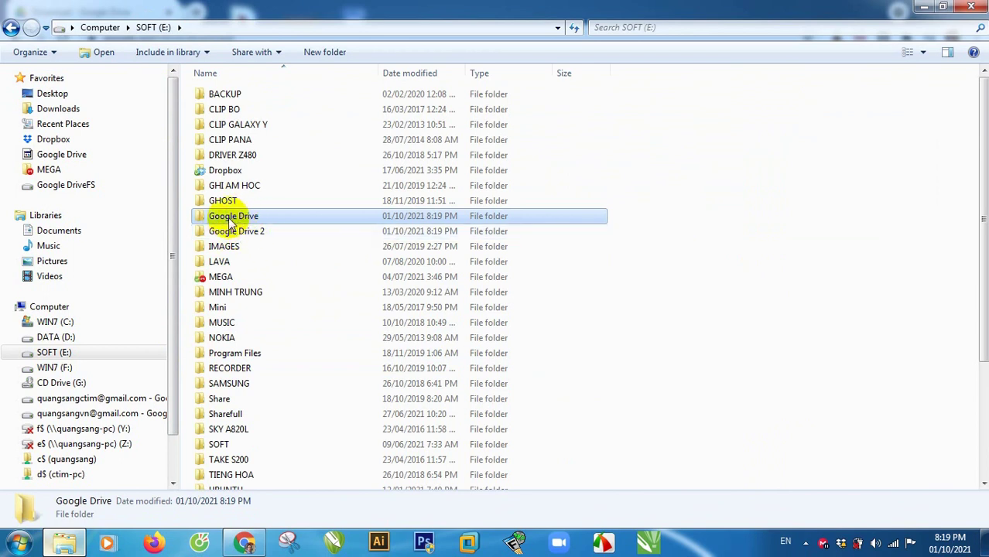
- Compare what the two Google account drives, H: and I:, contain
left_click(74, 401)
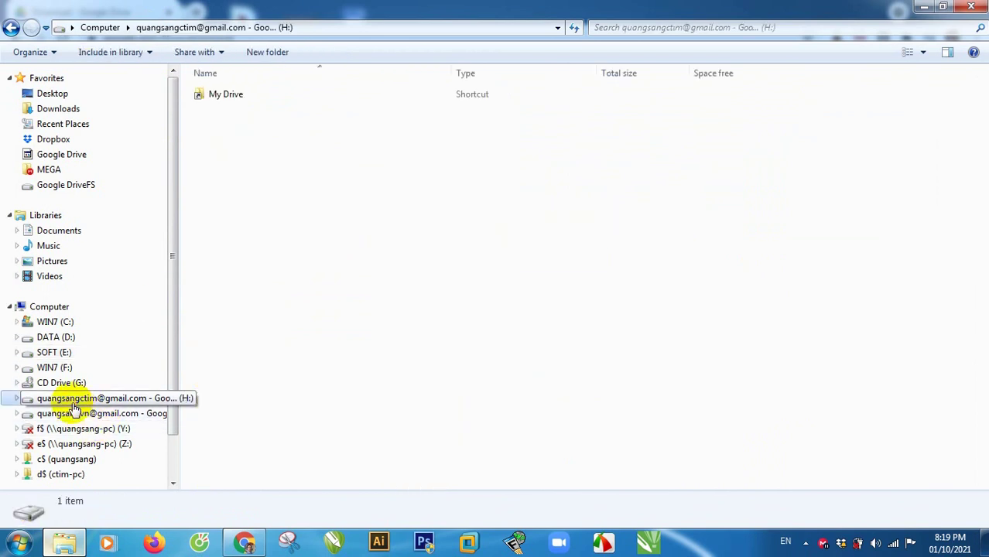
left_click(71, 413)
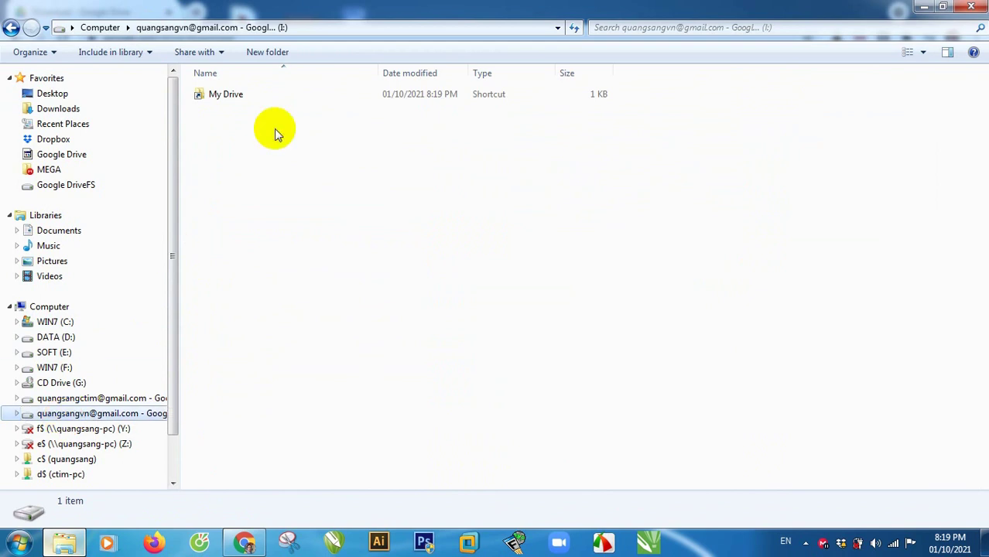
left_click(45, 398)
left_click(74, 416)
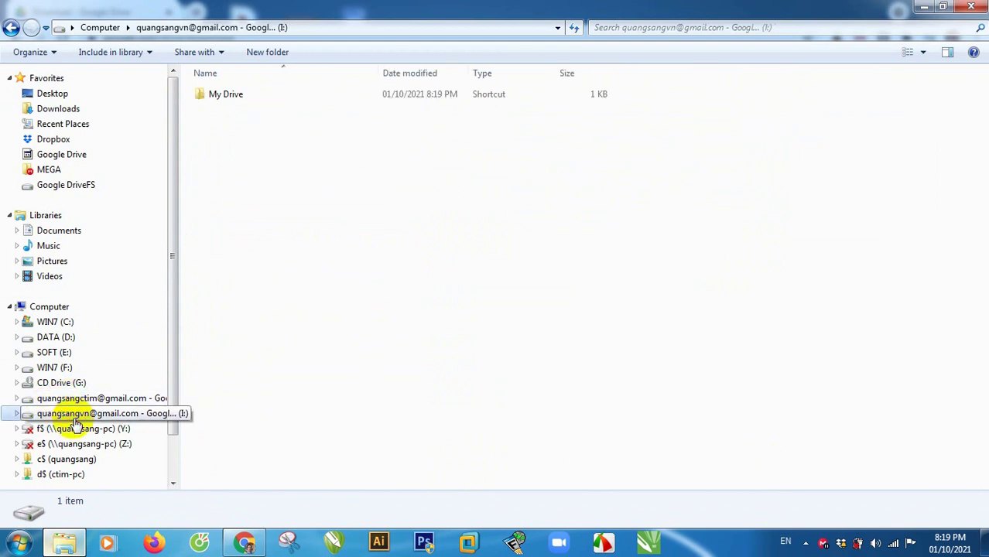
- Open the My Drive shortcut on drive H: and look through the files in the mirrored Google Drive folder
left_click(78, 397)
left_click(232, 94)
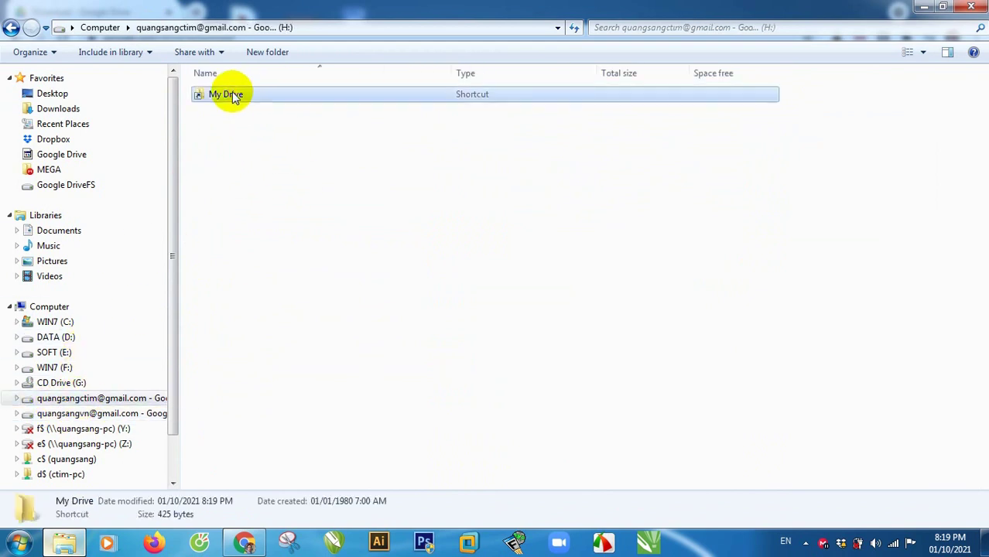
double_click(232, 94)
left_click(221, 288)
scroll(263, 310, "down", 8)
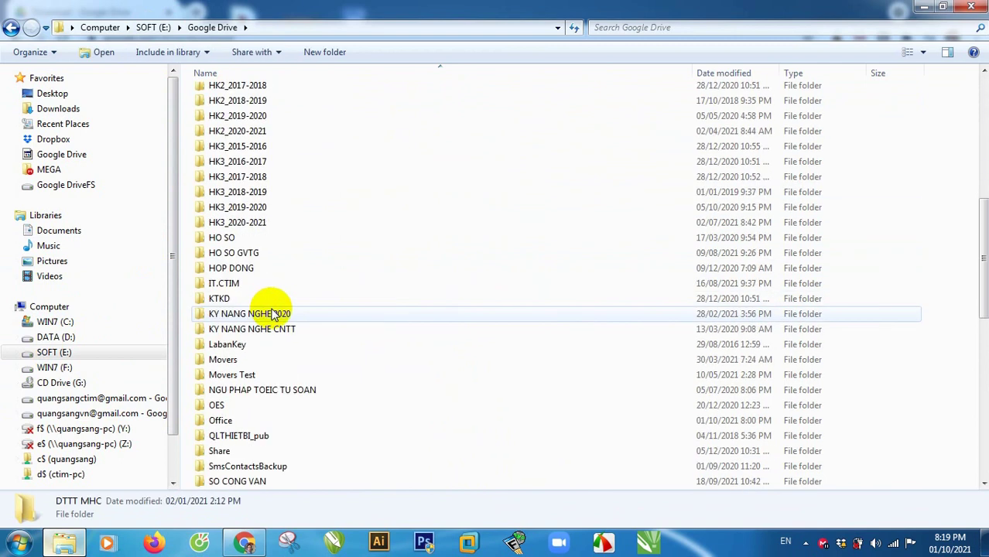
scroll(263, 313, "down", 6)
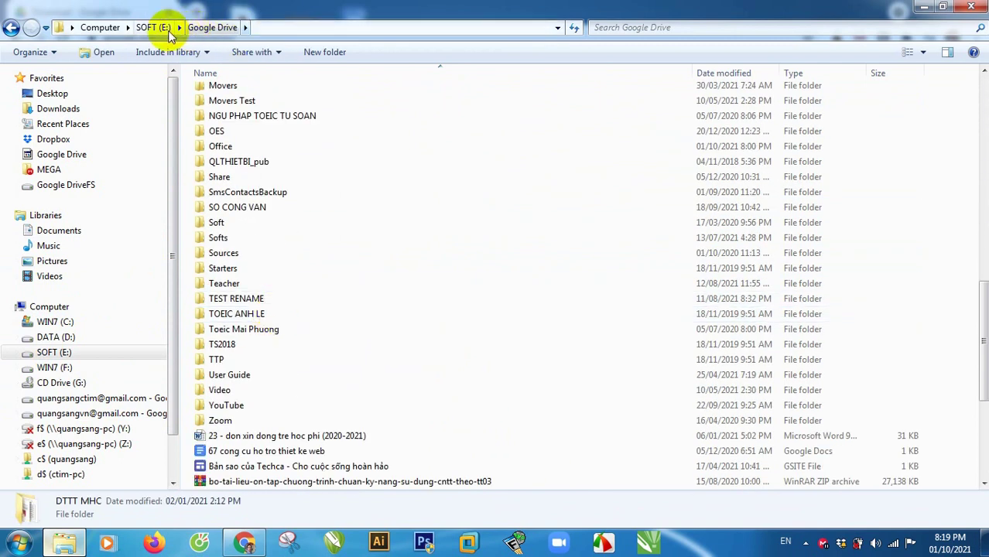
- Return to Computer, compare the space used on drives H: and I:, and open drive H: to its My Drive shortcut
left_click(62, 367)
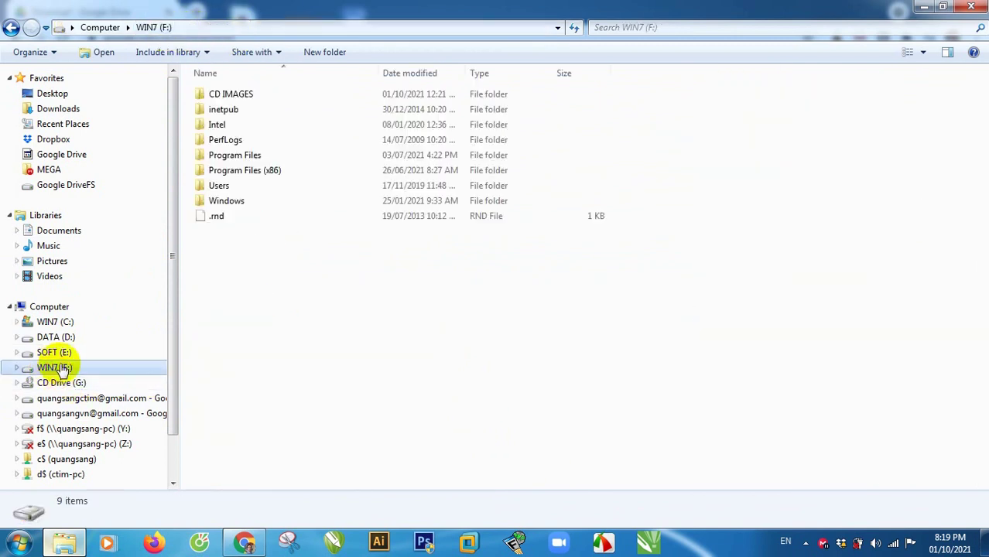
left_click(66, 309)
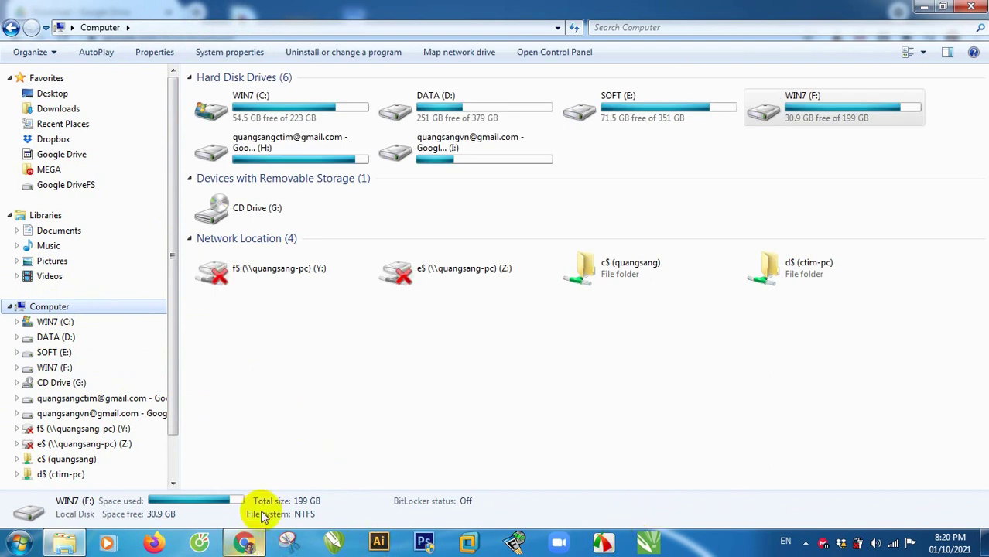
left_click(343, 385)
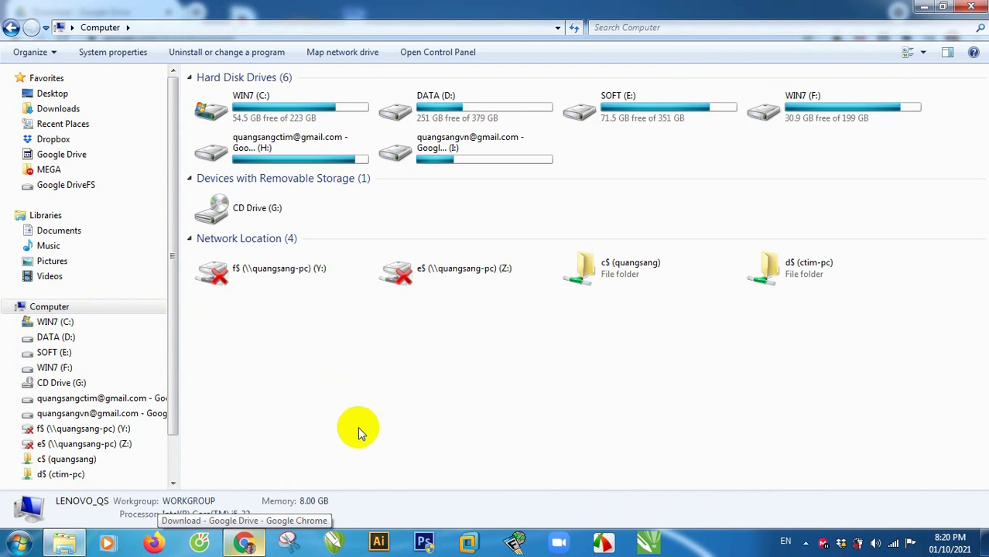
left_click(276, 157)
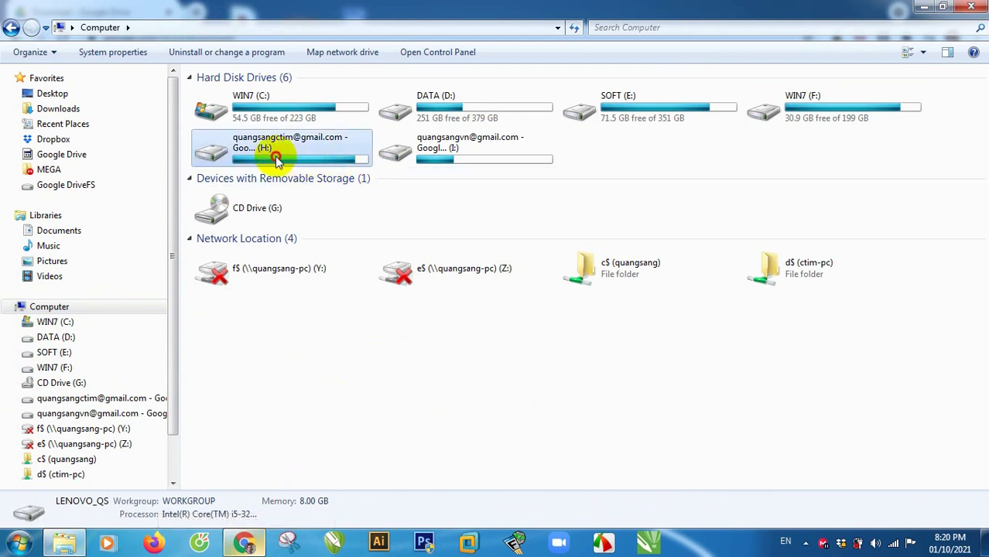
left_click(464, 151)
left_click(272, 155)
left_click(415, 160)
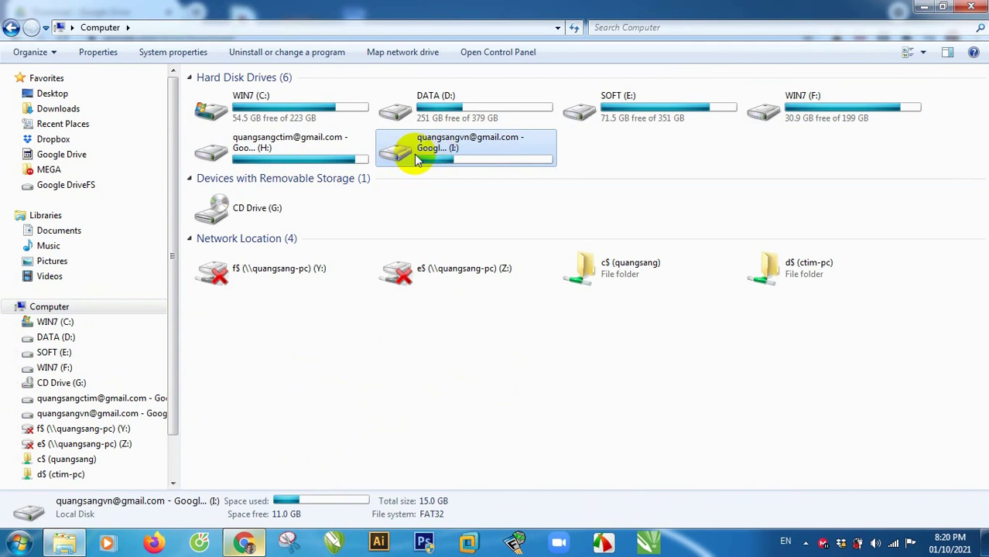
left_click(246, 157)
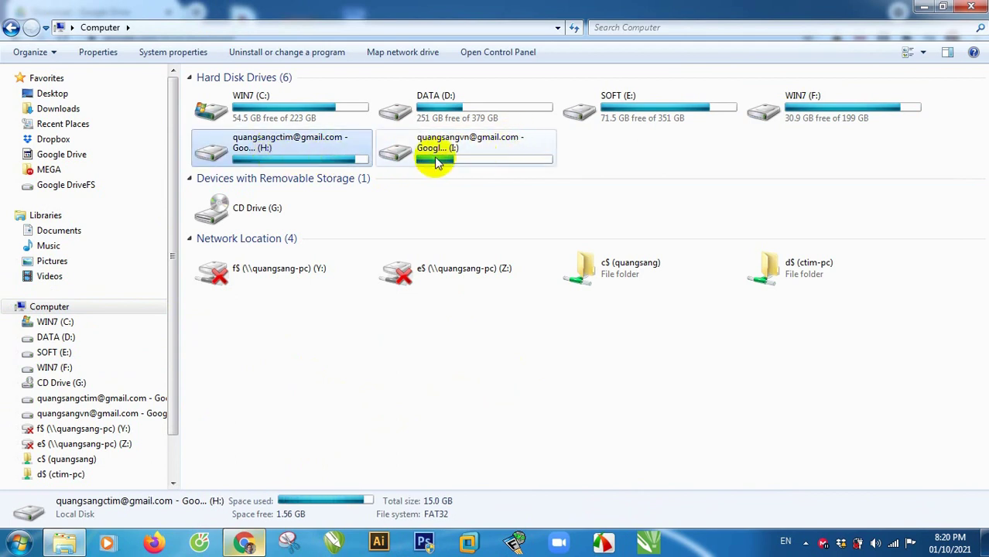
left_click(436, 160)
left_click(302, 160)
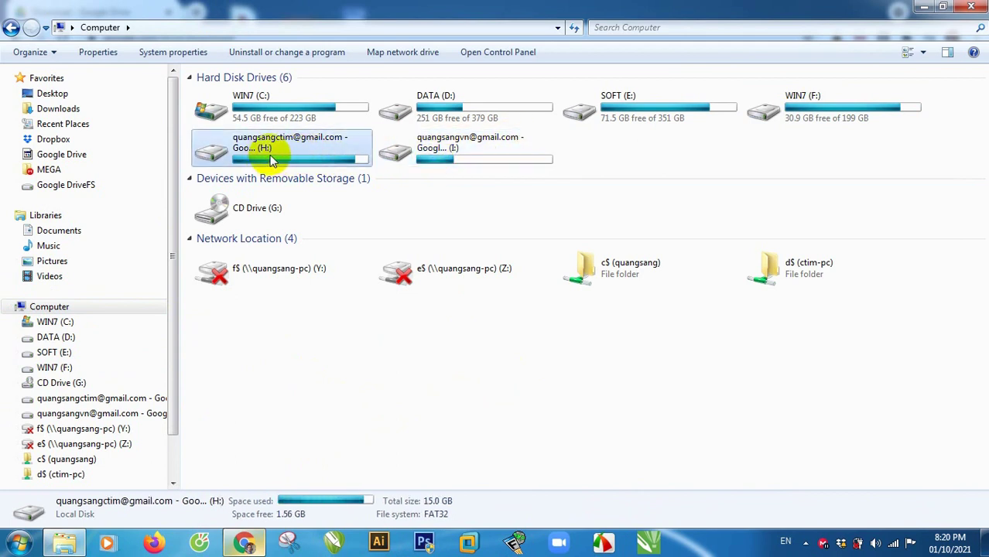
left_click(441, 154)
left_click(266, 147)
double_click(297, 153)
left_click(226, 98)
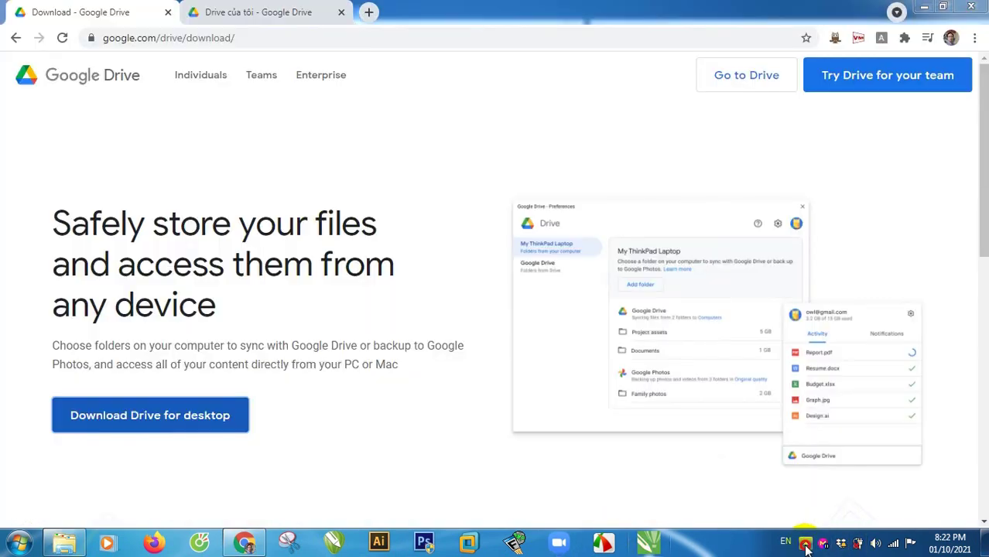
- Find Google Drive among the hidden notification icons and open it
left_click(805, 542)
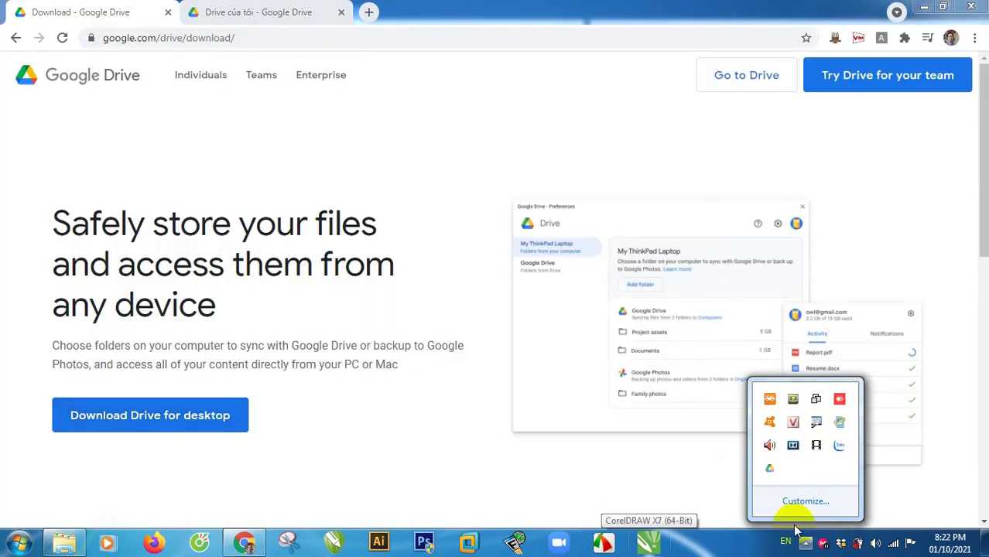
left_click(770, 470)
left_click(770, 471)
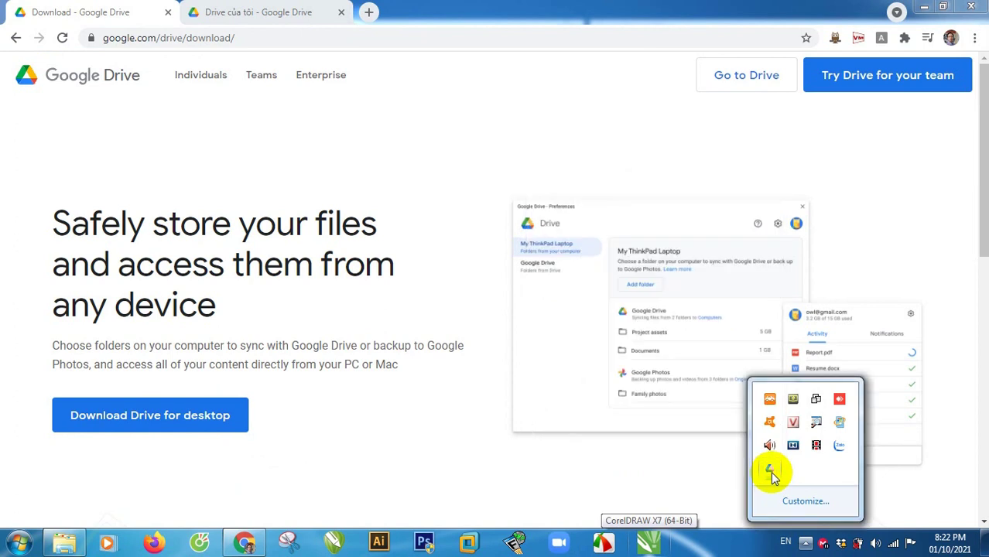
left_click(770, 470)
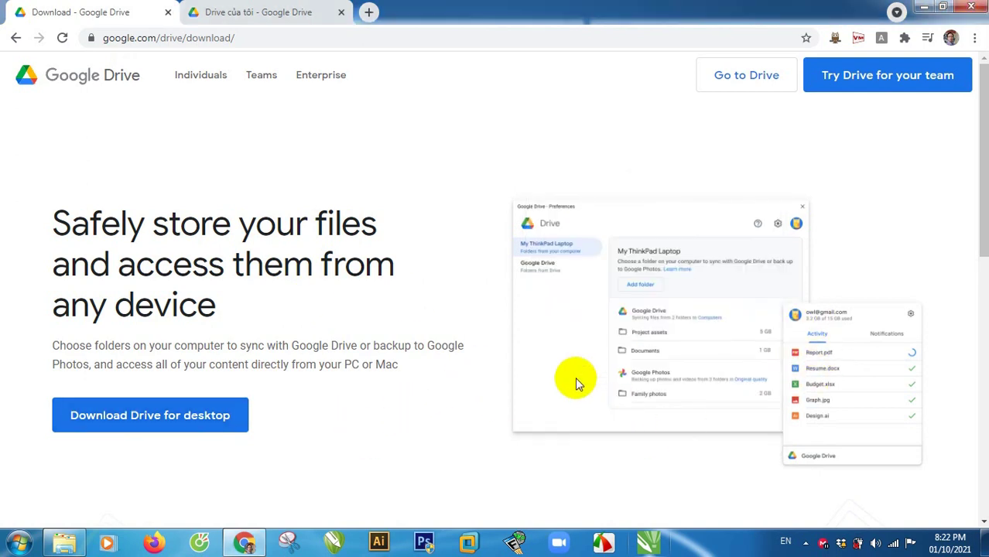
left_click(805, 543)
left_click(706, 472)
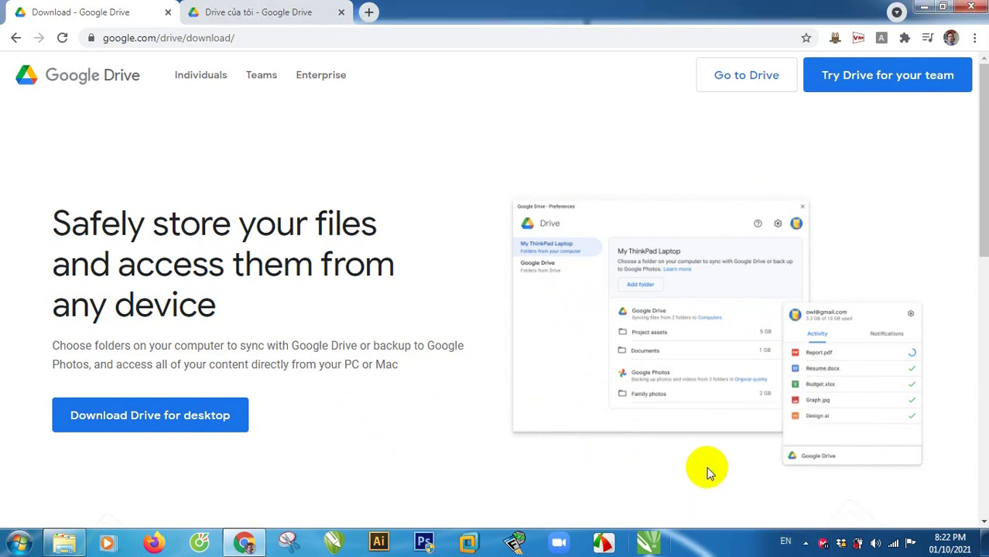